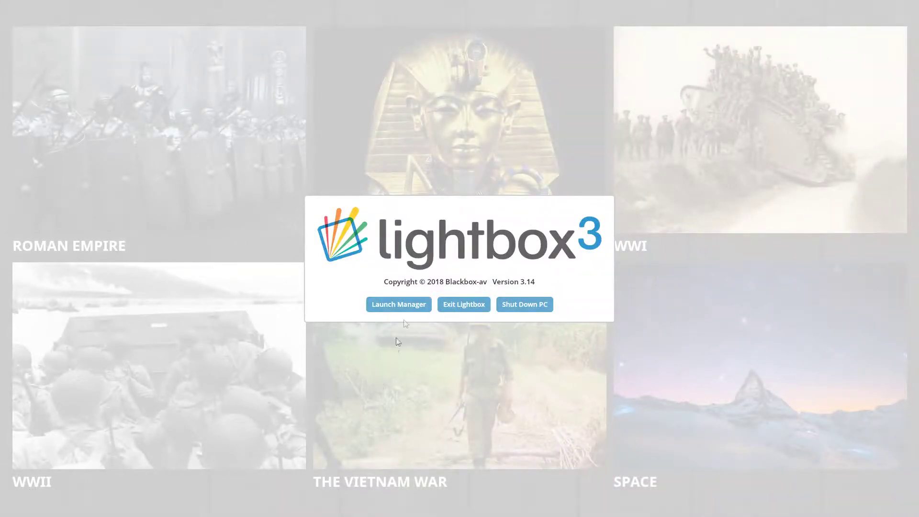
Step: Unlock Lightbox 3 Manager by entering the admin PIN
click(406, 305)
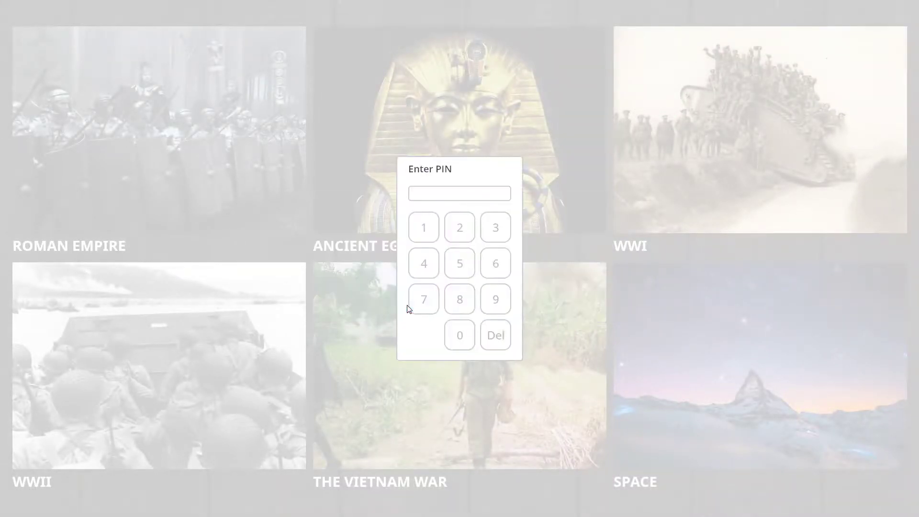
click(451, 299)
click(424, 295)
click(424, 263)
click(428, 228)
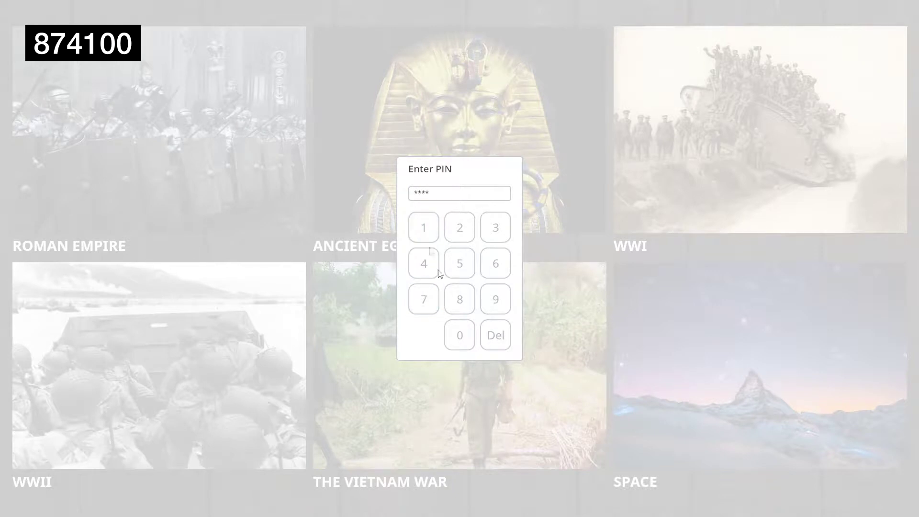
click(460, 324)
click(462, 328)
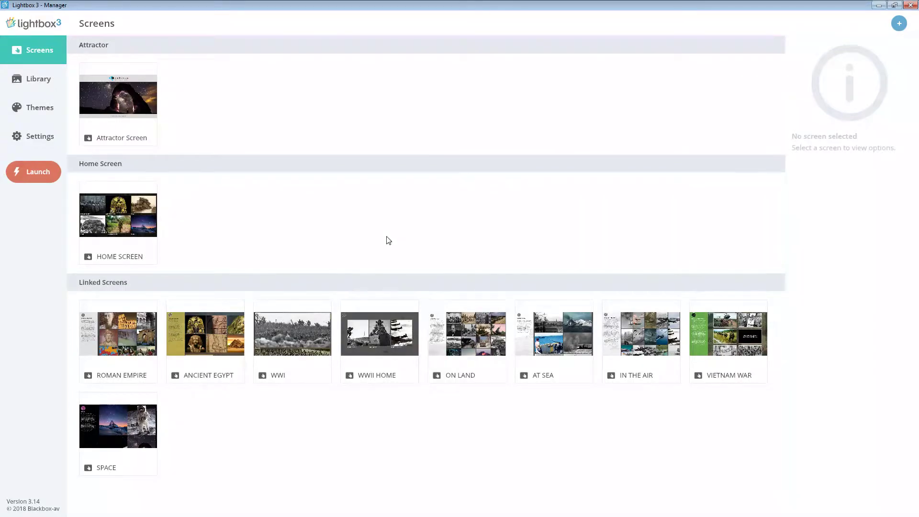
Step: Factory reset all data from Settings and confirm the restart
click(24, 145)
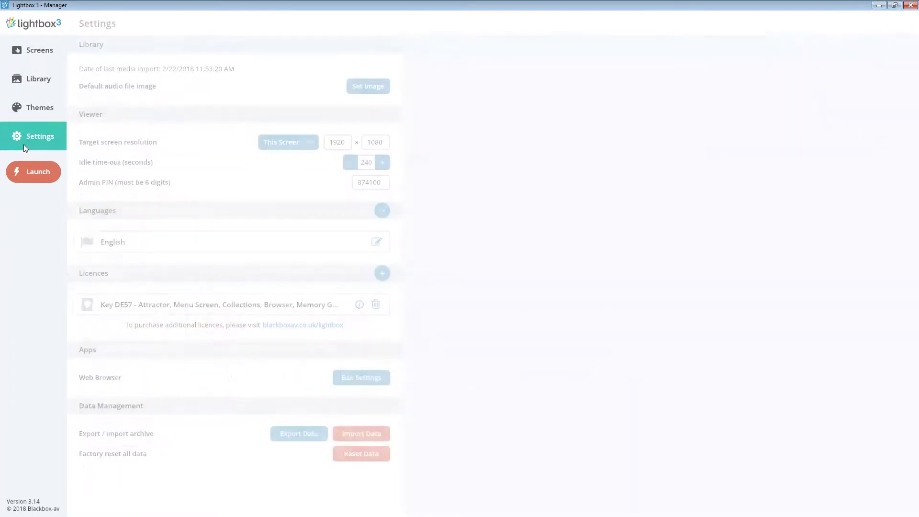
click(358, 453)
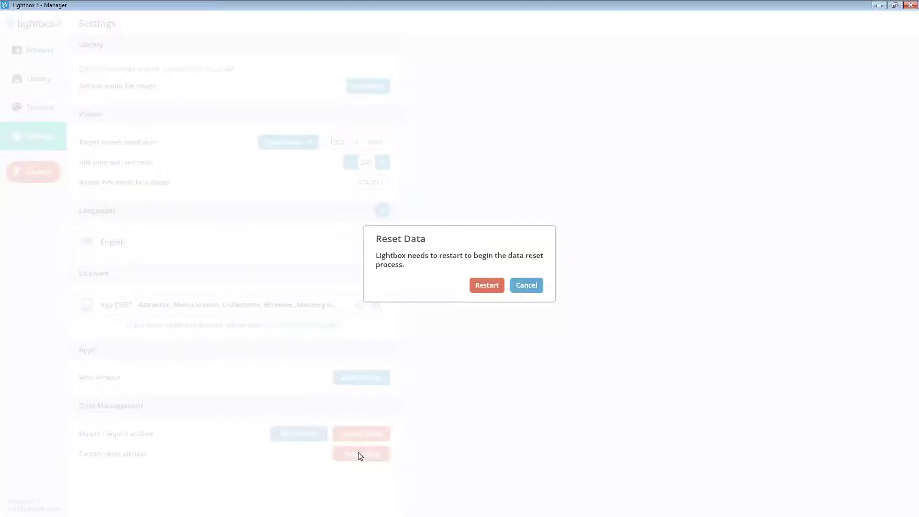
click(484, 285)
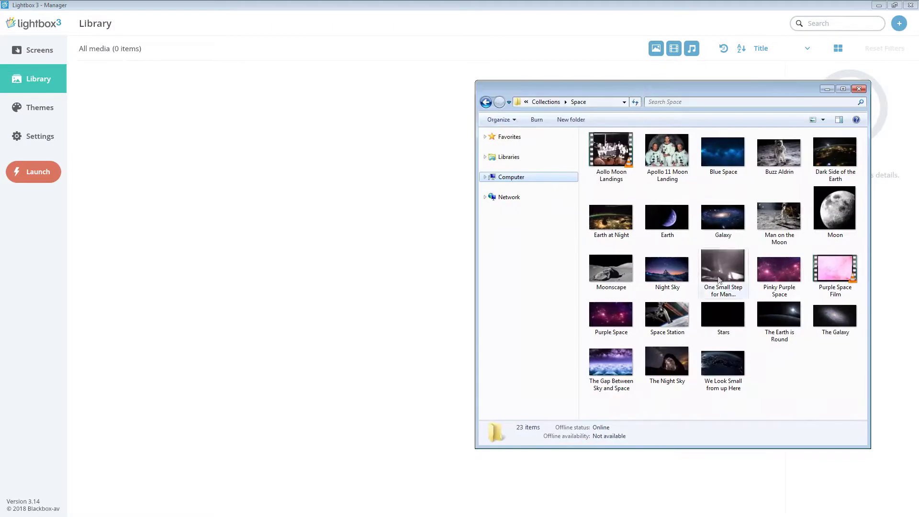
Step: Import all 23 Space media files into the Library and briefly reverse the sort order
drag(852, 389, 354, 197)
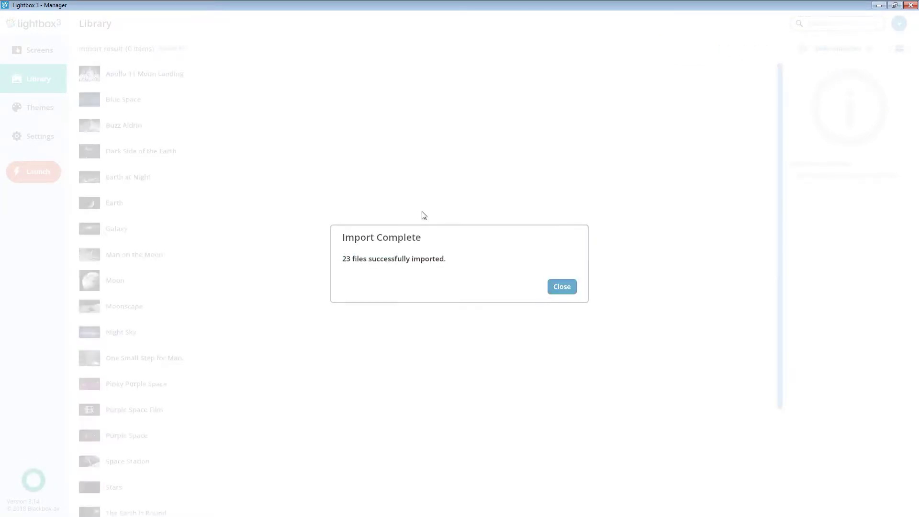
click(560, 286)
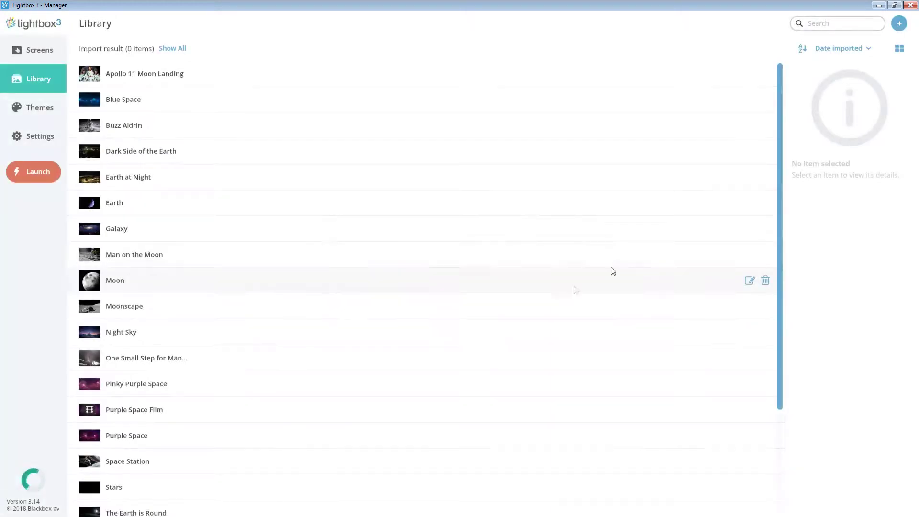
click(802, 47)
click(802, 48)
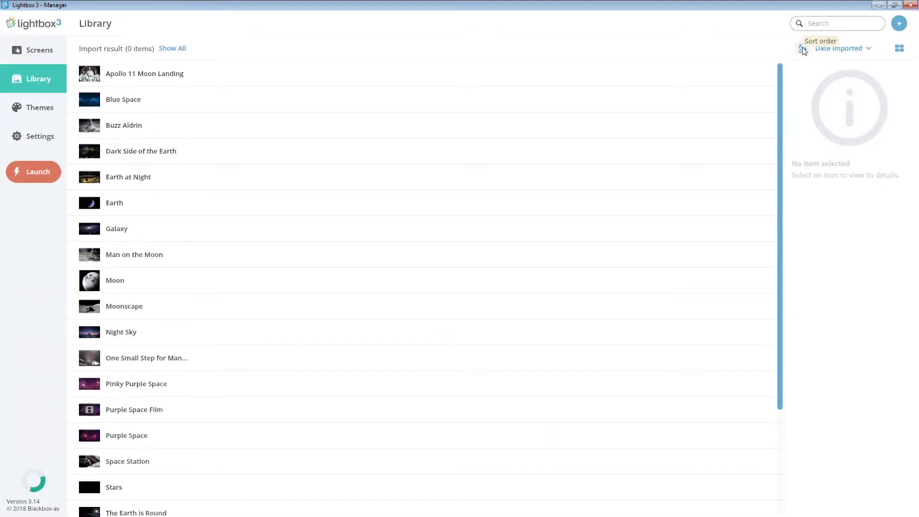
Step: Try sorting by Type, Date imported and Title, then show the library as a thumbnail grid
click(856, 49)
click(854, 127)
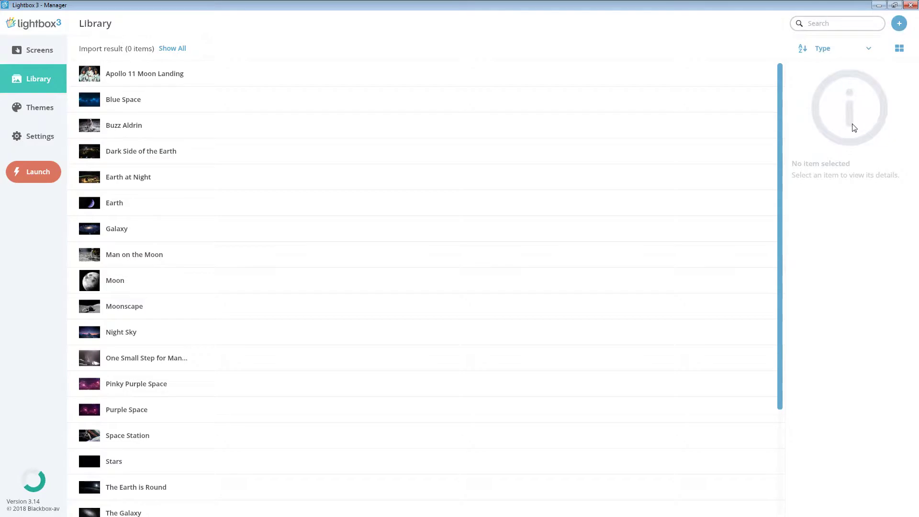
click(858, 48)
click(861, 84)
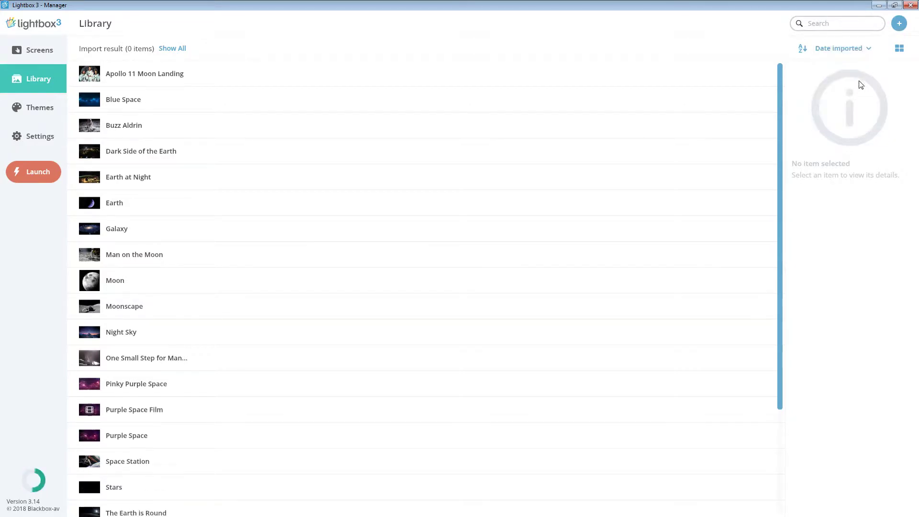
click(861, 50)
click(862, 64)
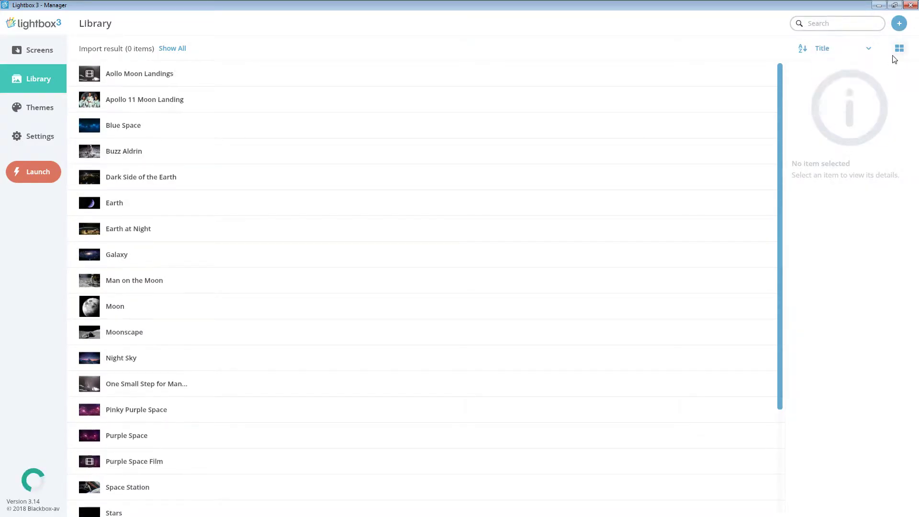
click(899, 49)
click(898, 49)
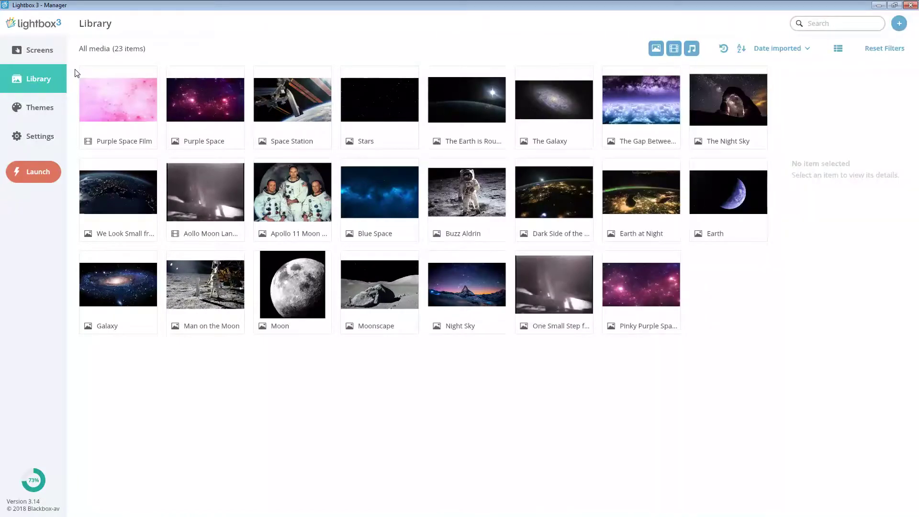
Step: Create a new Collection screen and name it SPACE
click(59, 57)
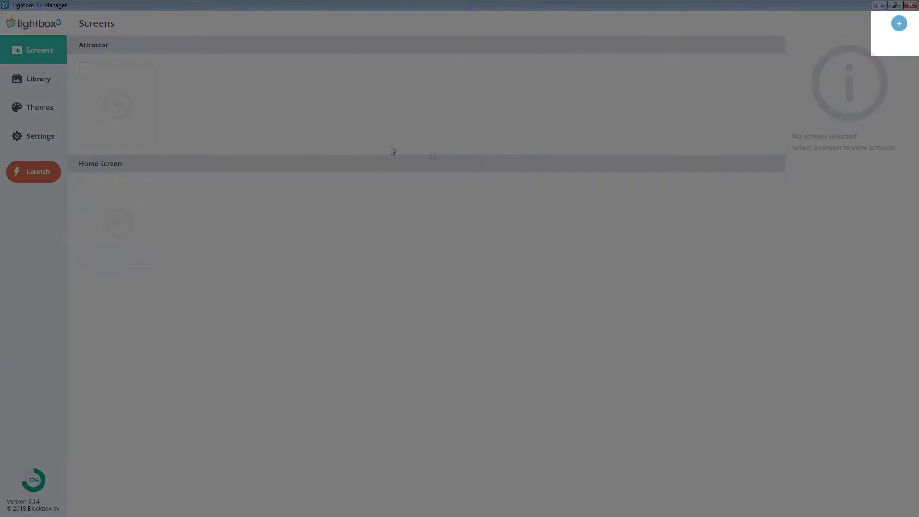
click(897, 22)
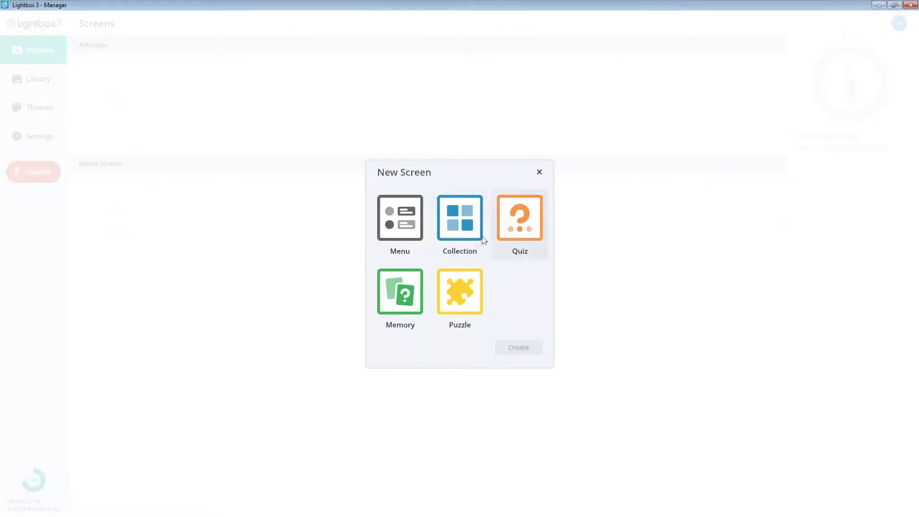
click(464, 238)
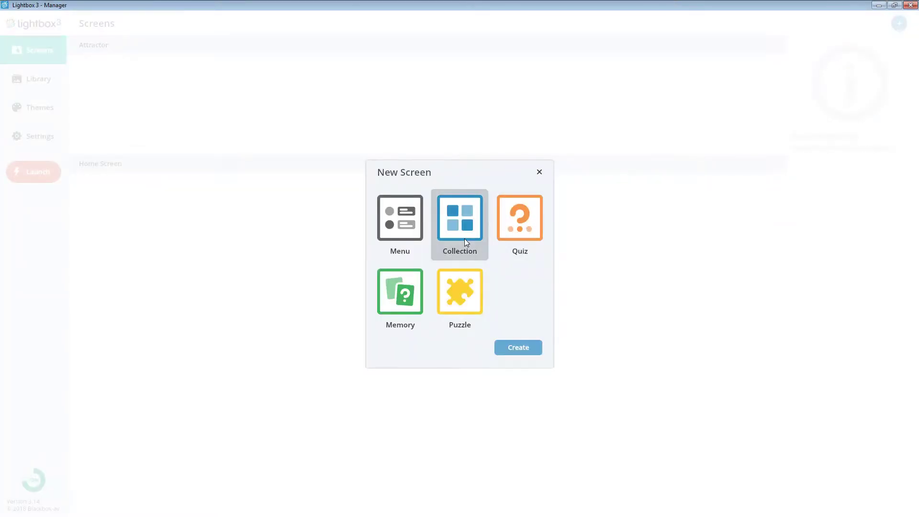
click(524, 349)
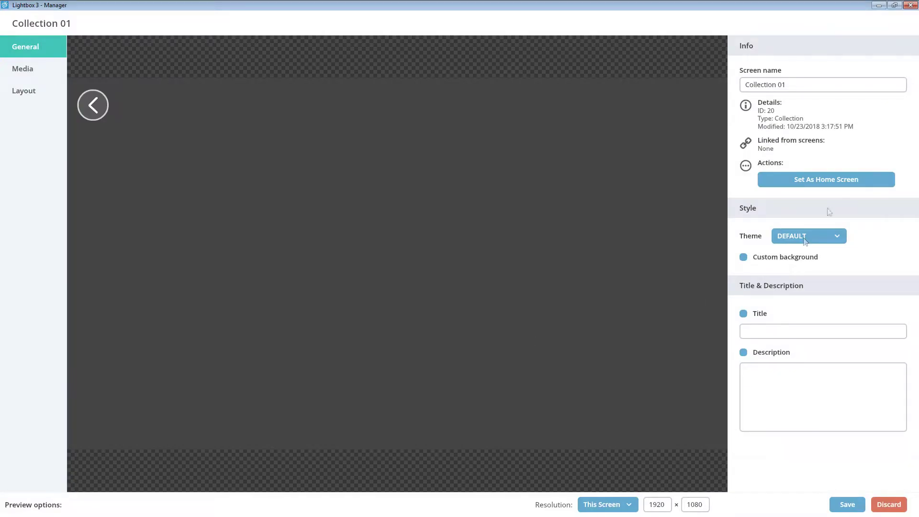
drag(860, 86, 693, 86)
text(S)
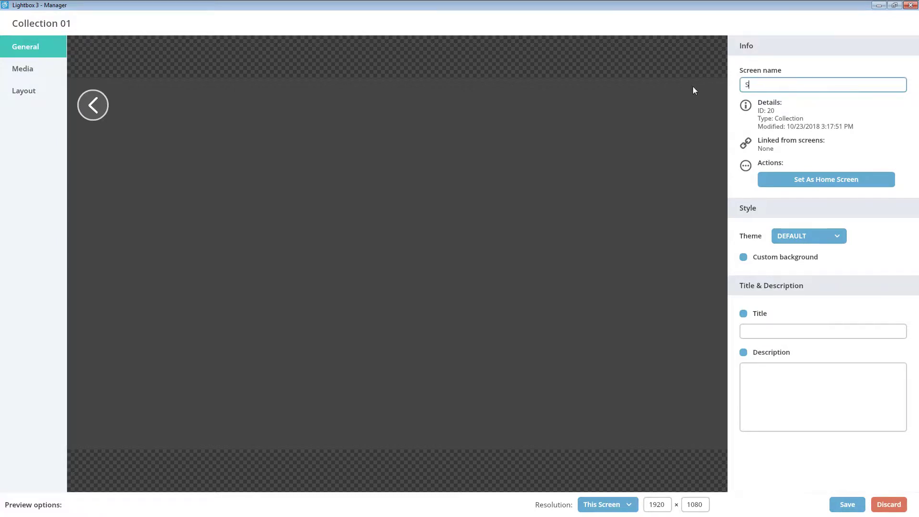
text(PACE)
click(641, 151)
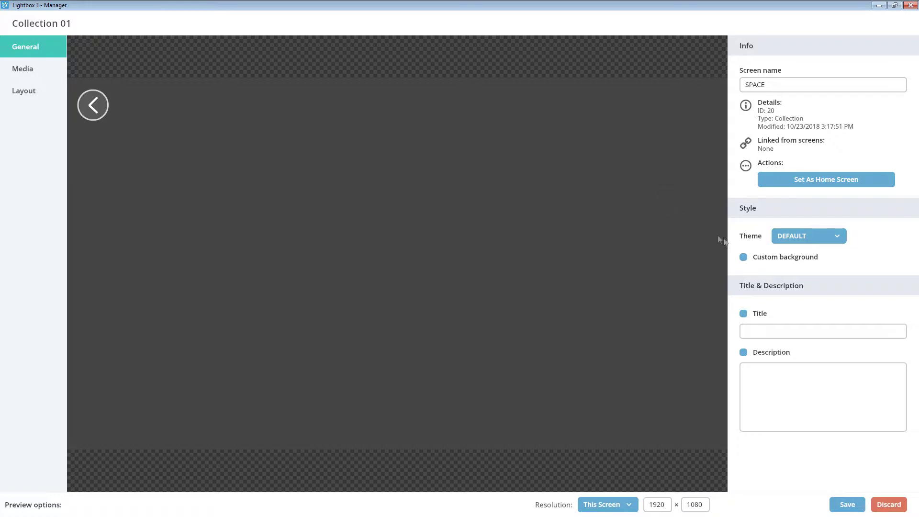
Step: Give the screen a custom Stars background image at about 25% opacity
click(786, 261)
click(806, 297)
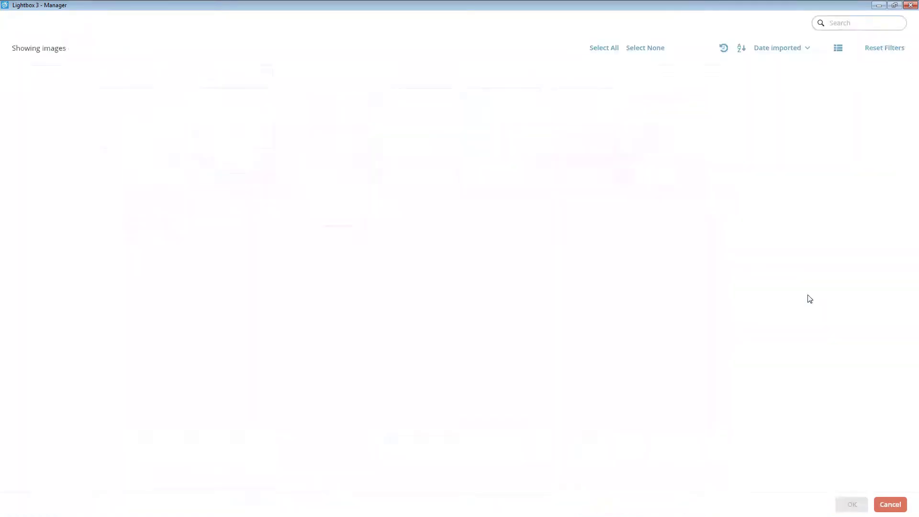
click(234, 103)
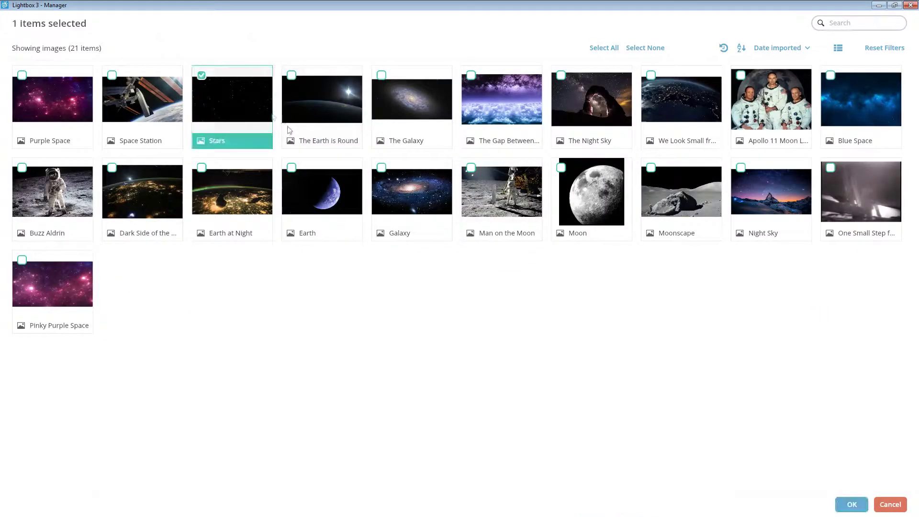
click(851, 504)
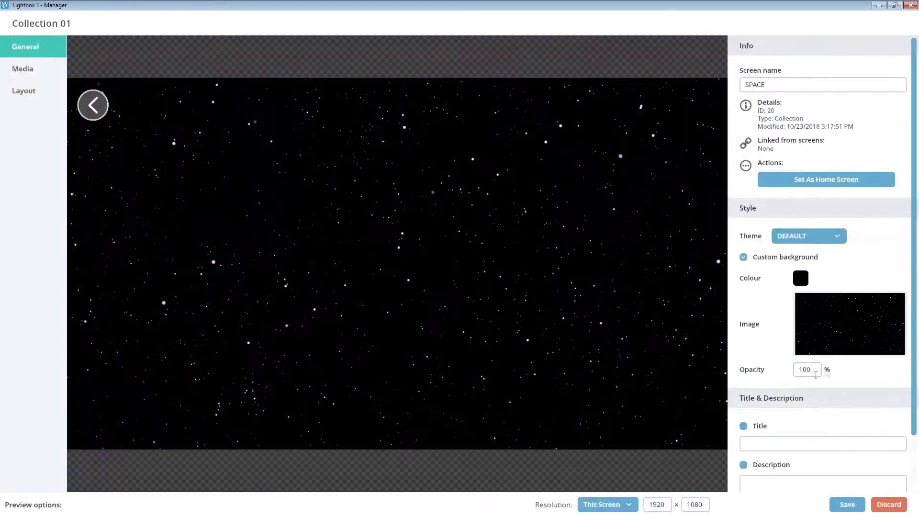
click(808, 375)
drag(803, 390, 775, 392)
Step: Turn on the title SPACE and paste a paragraph about space as the description
scroll(779, 381, down, 2)
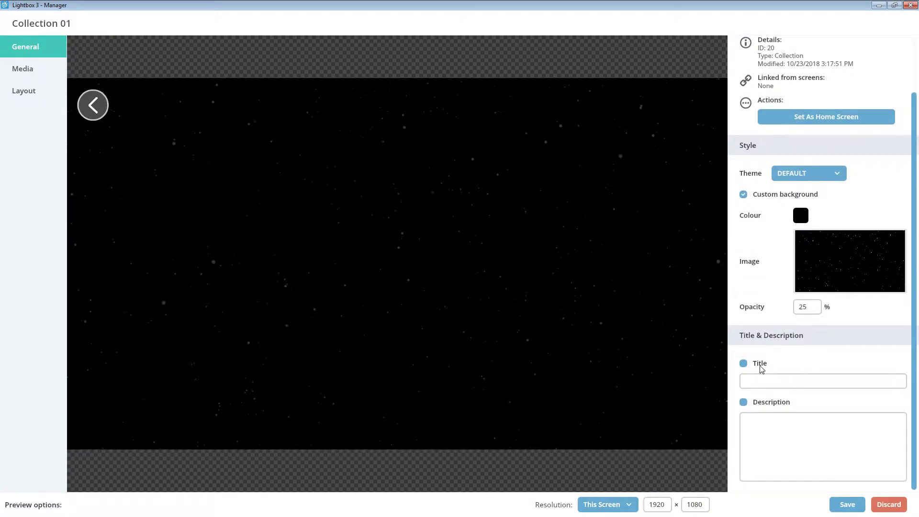
click(760, 366)
click(761, 379)
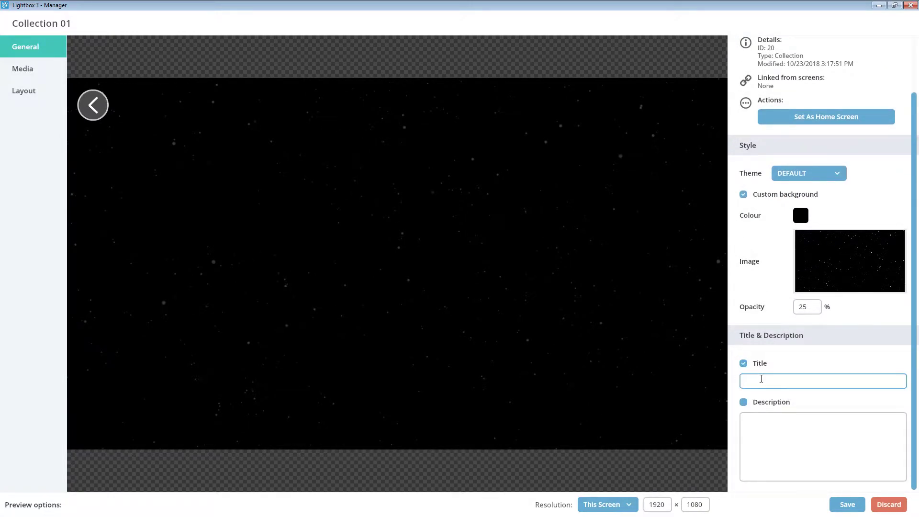
text(SPACE)
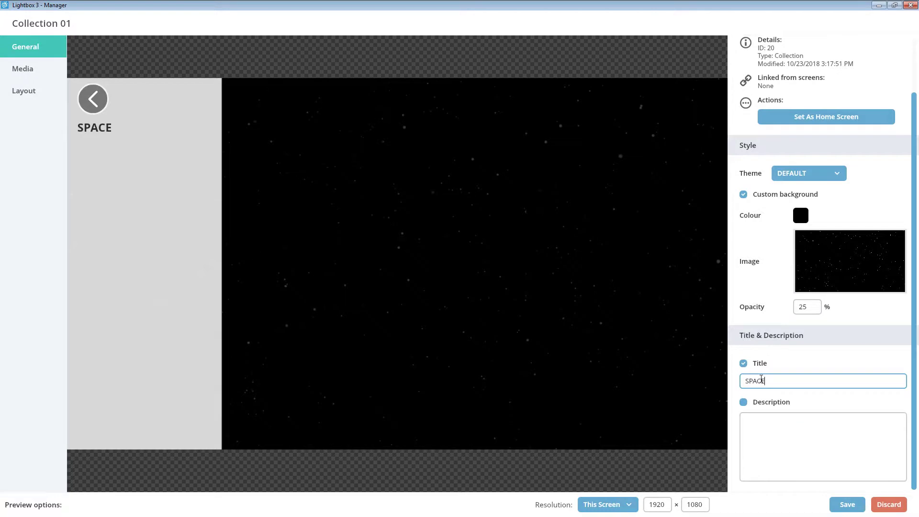
click(743, 402)
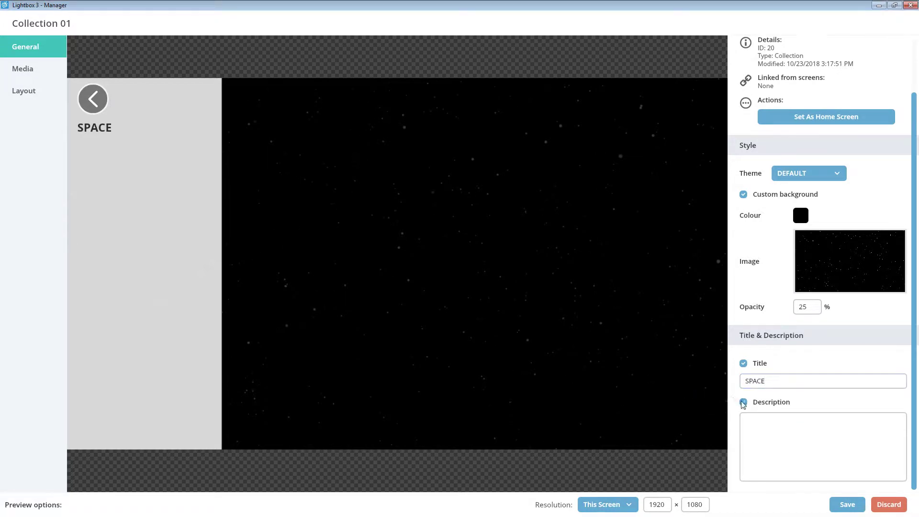
click(749, 422)
text(Space is the boundless three-dimensional extent in which objects and events have relative position and direction. Physical space is often conceived in three linear dimensions, although modern physicists usually consider it, with time, to be part of a boundless four-dimensional continuum known as spacetime. The concept of space is considered to be of fundamental importance to an understanding of the physical universe. However, disagreement continues between philosophers over whether it is itself an entity, a relationship between entities, or part of a conceptual framework.)
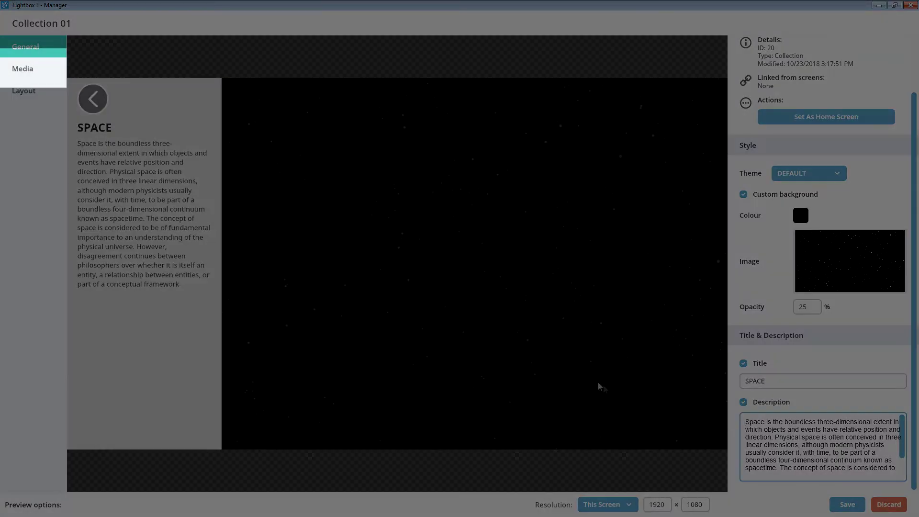
click(66, 72)
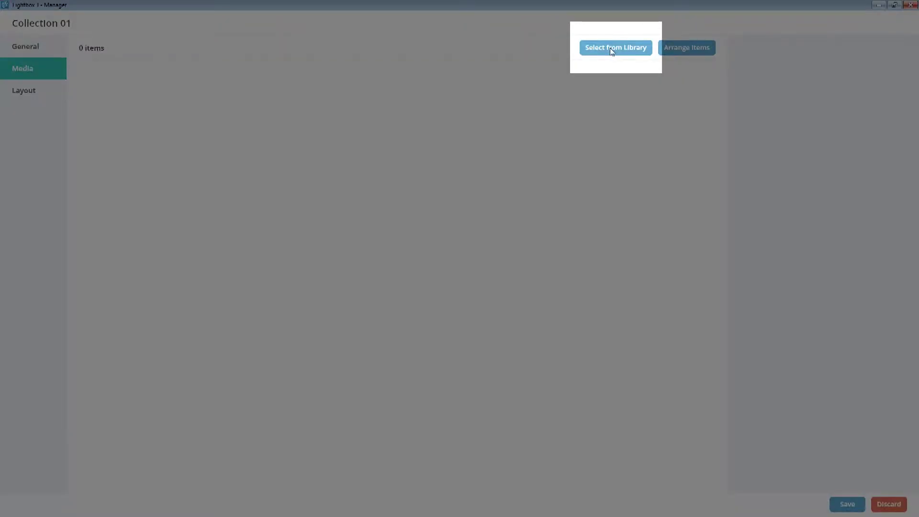
Step: Add all 22 library items except Stars to the collection and move Galaxy higher in the list
click(612, 50)
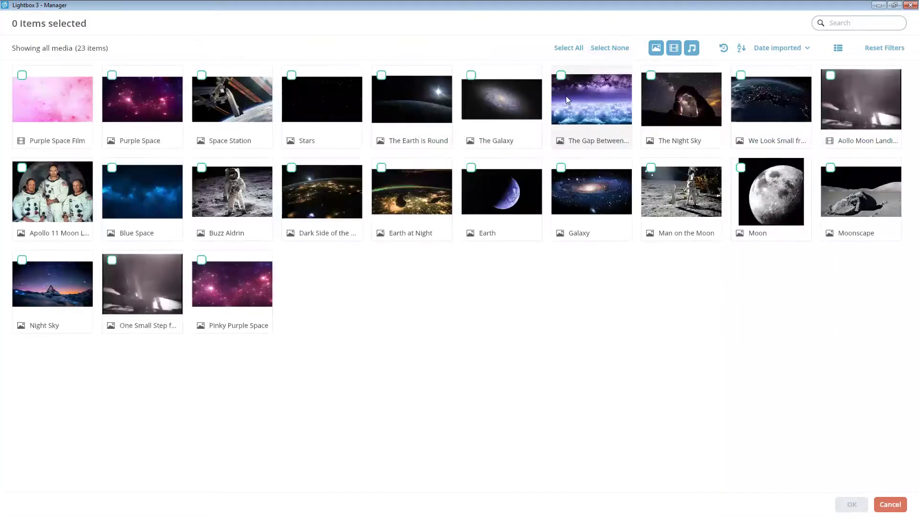
click(75, 118)
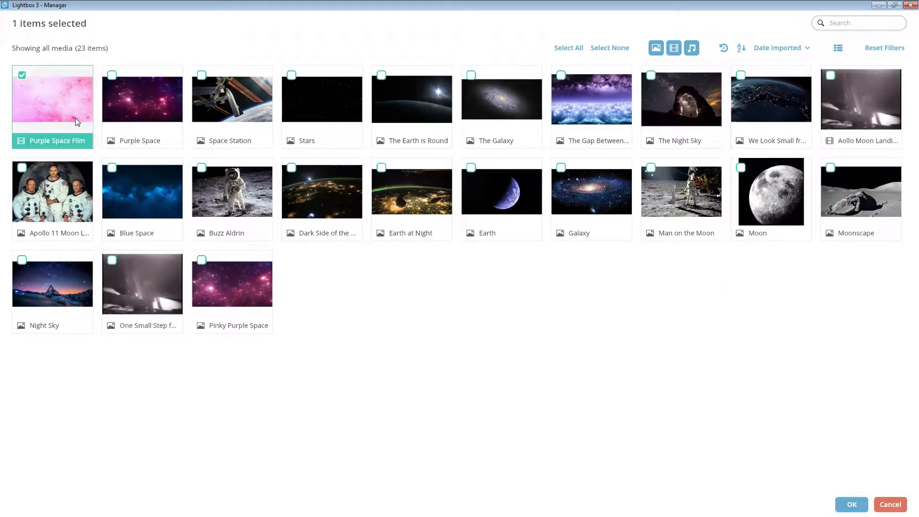
shift+click(231, 266)
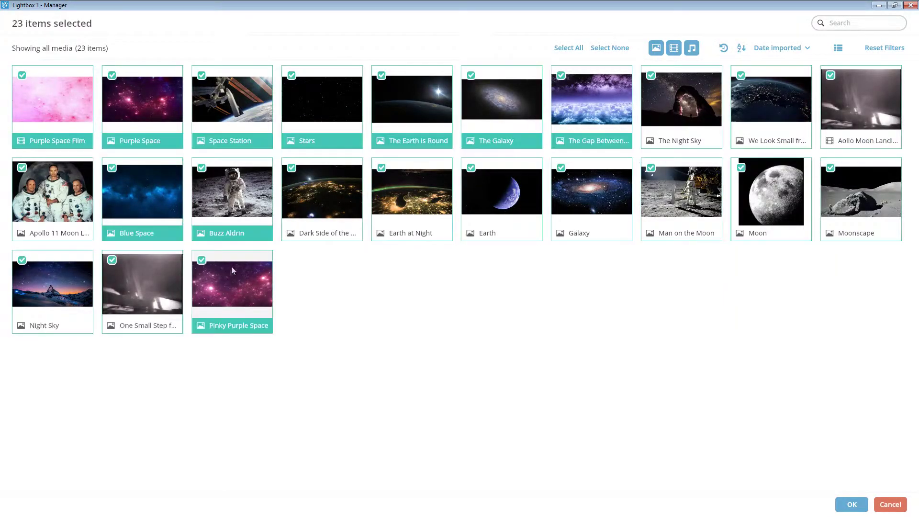
click(295, 80)
click(850, 505)
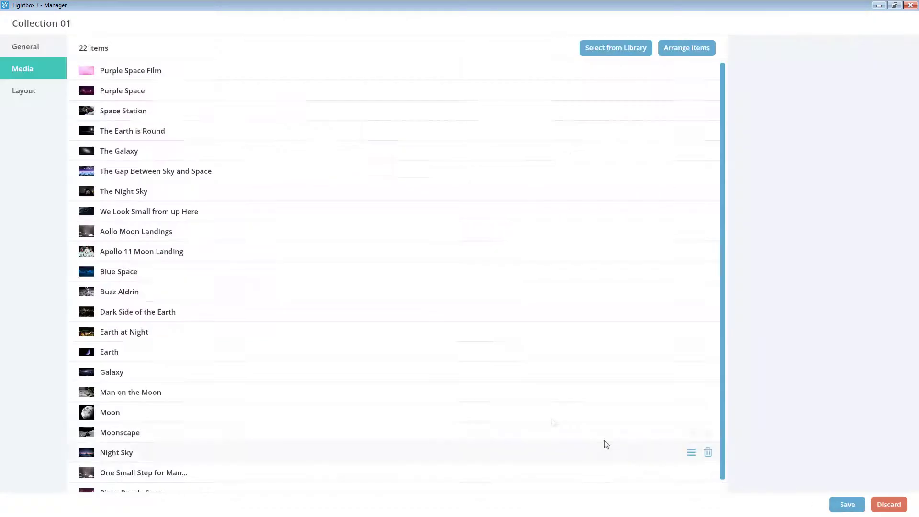
drag(691, 403, 691, 260)
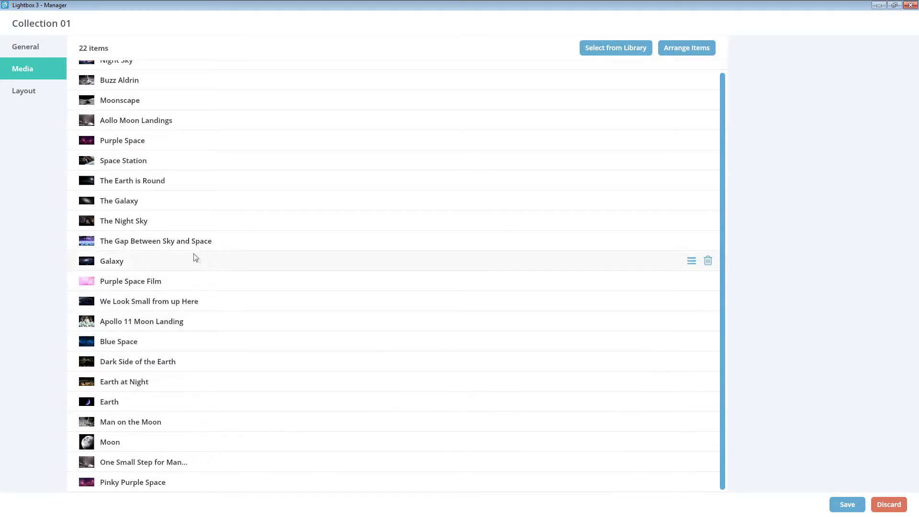
Step: Set the side panel width to 450 and the title size to 35
click(33, 92)
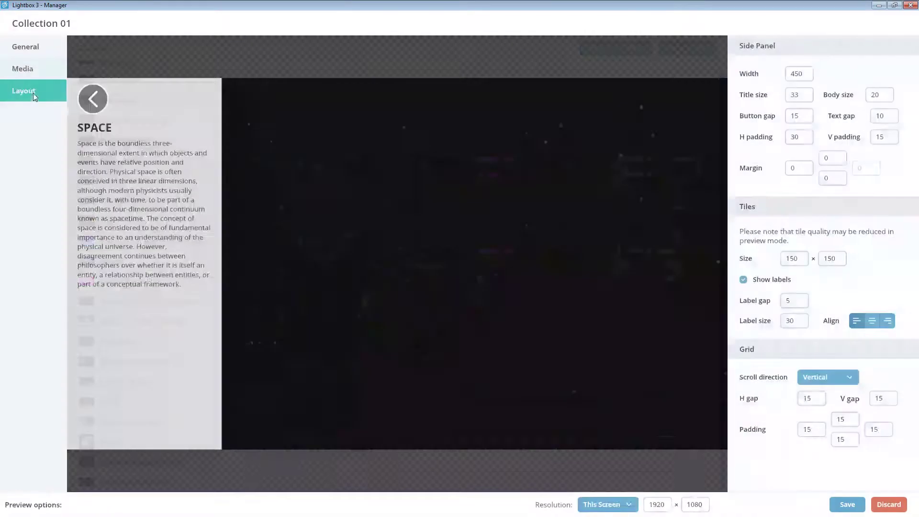
click(790, 74)
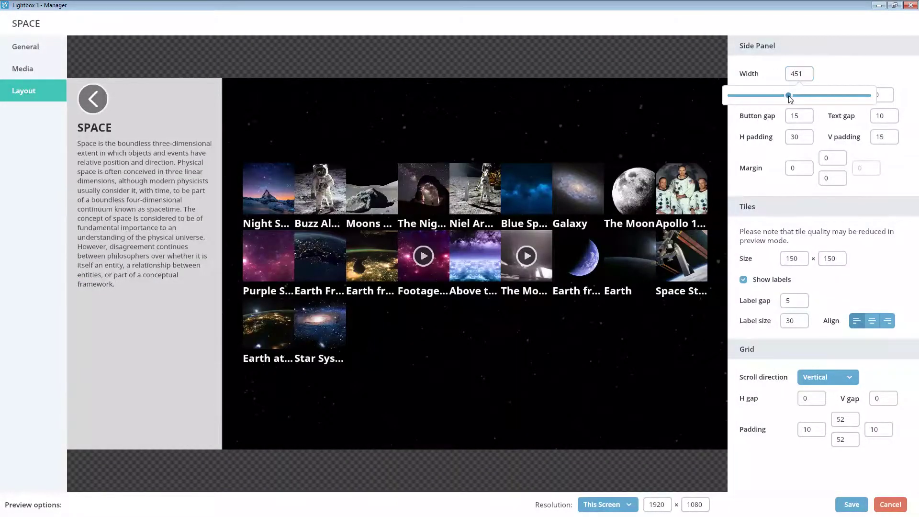
drag(789, 99, 878, 94)
click(790, 75)
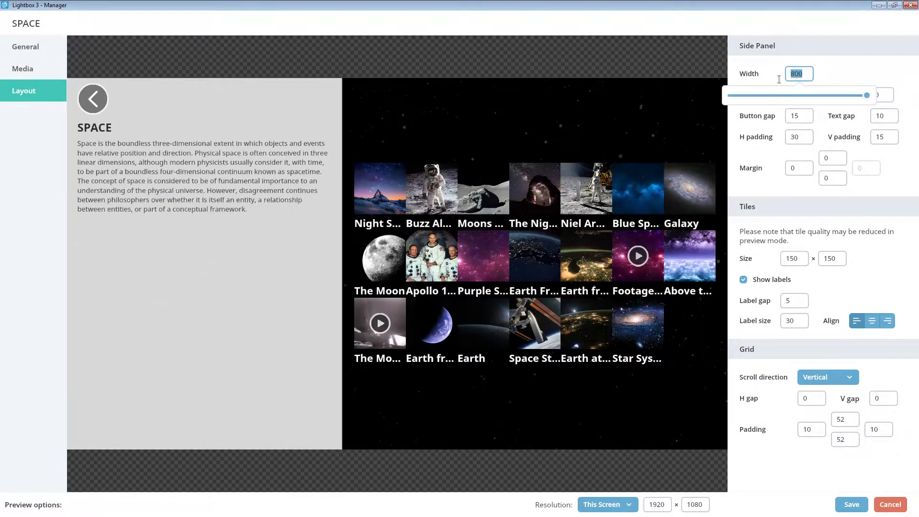
text(450)
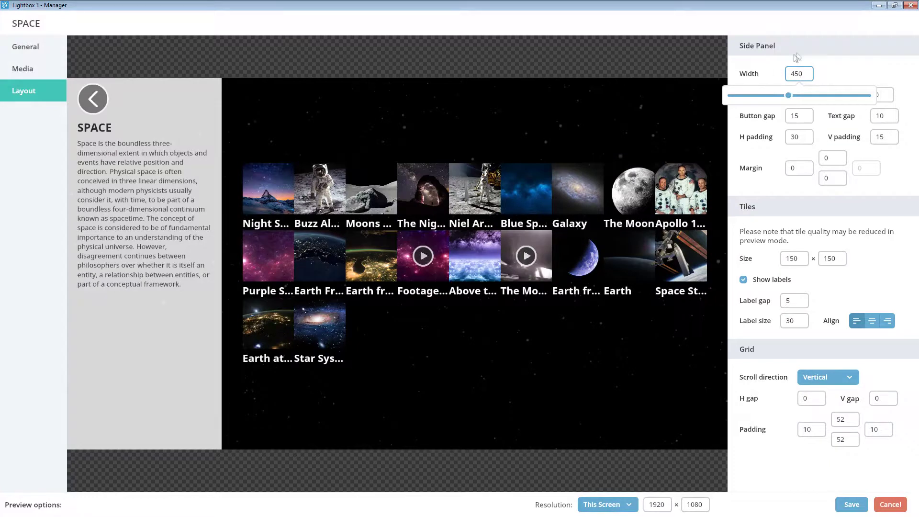
click(798, 94)
drag(761, 116, 814, 109)
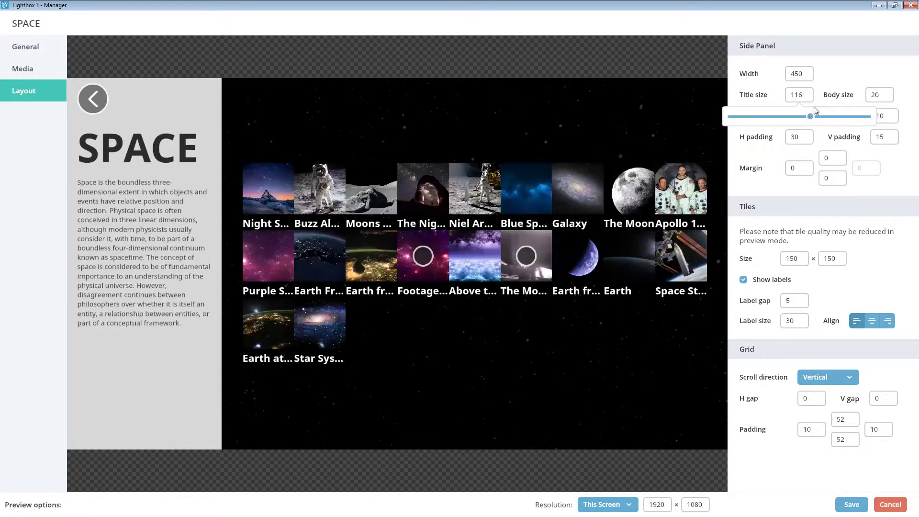
click(798, 95)
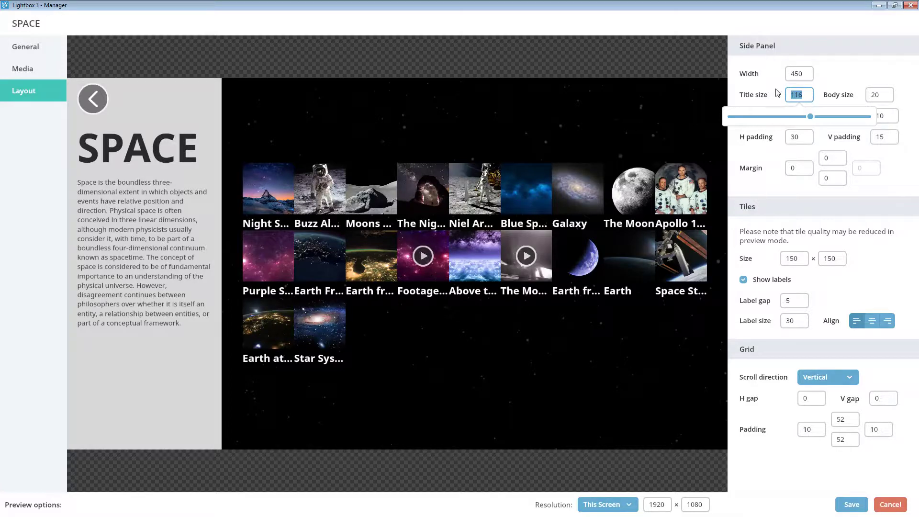
text(35)
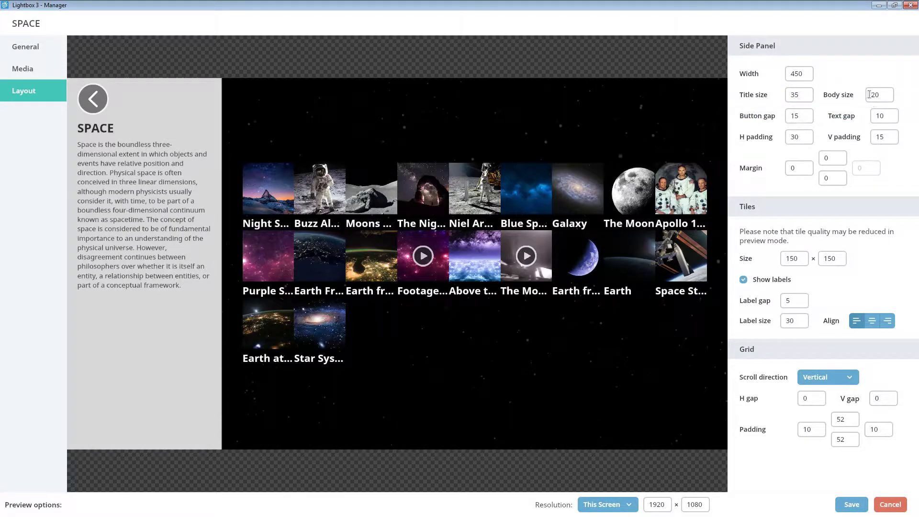
Step: Try a larger description size, set the button gap to 20, and adjust the title-to-description gap
click(869, 95)
mouse_move(797, 117)
mouse_down()
mouse_move(866, 123)
mouse_move(796, 116)
mouse_up()
click(803, 115)
mouse_move(749, 137)
mouse_down()
mouse_move(807, 141)
mouse_move(761, 140)
mouse_up()
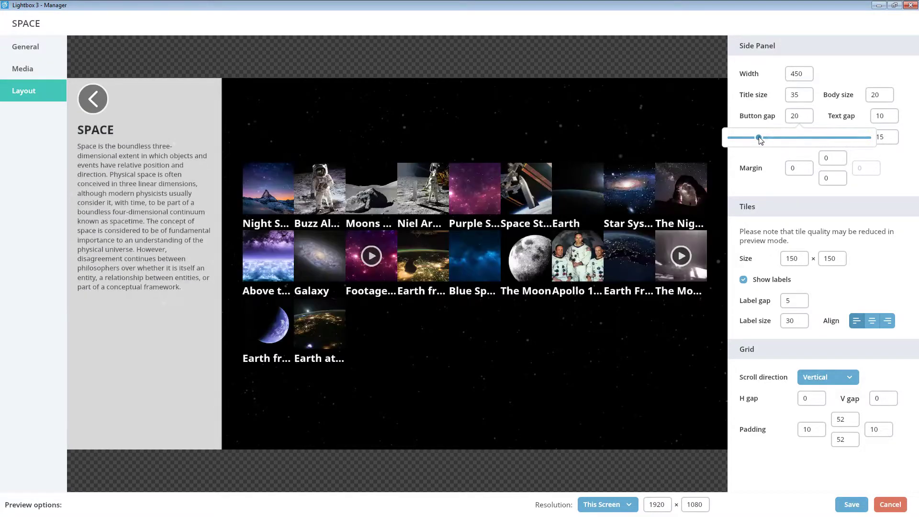
click(883, 116)
click(783, 138)
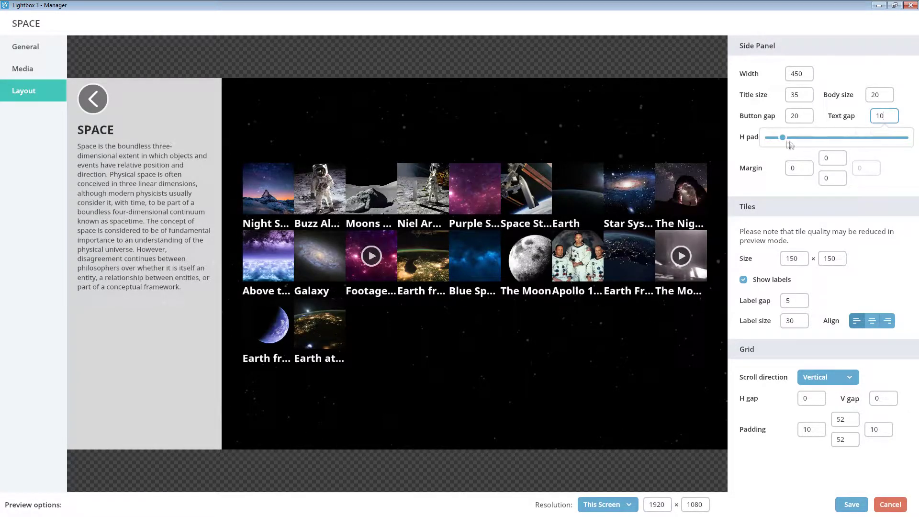
drag(839, 146, 786, 139)
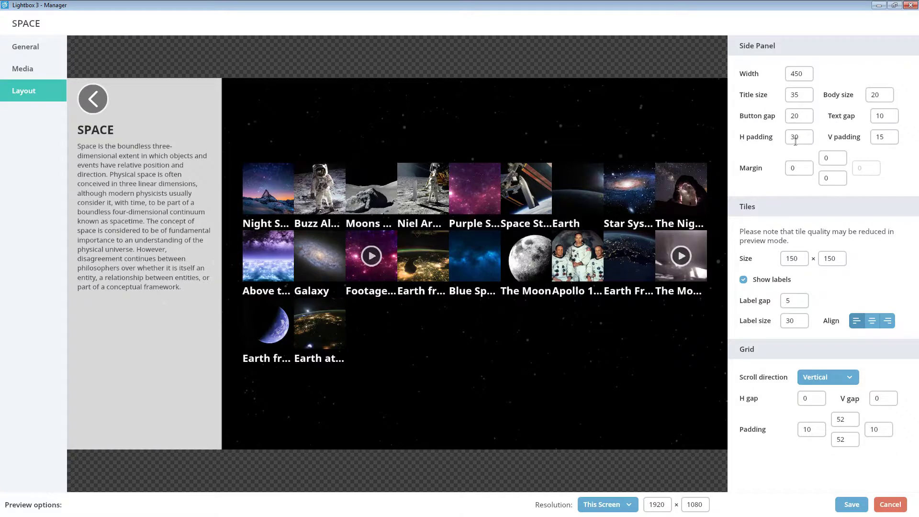
Step: Set the side panel padding to 45 horizontally and about 50 vertically
click(795, 141)
drag(778, 158, 854, 160)
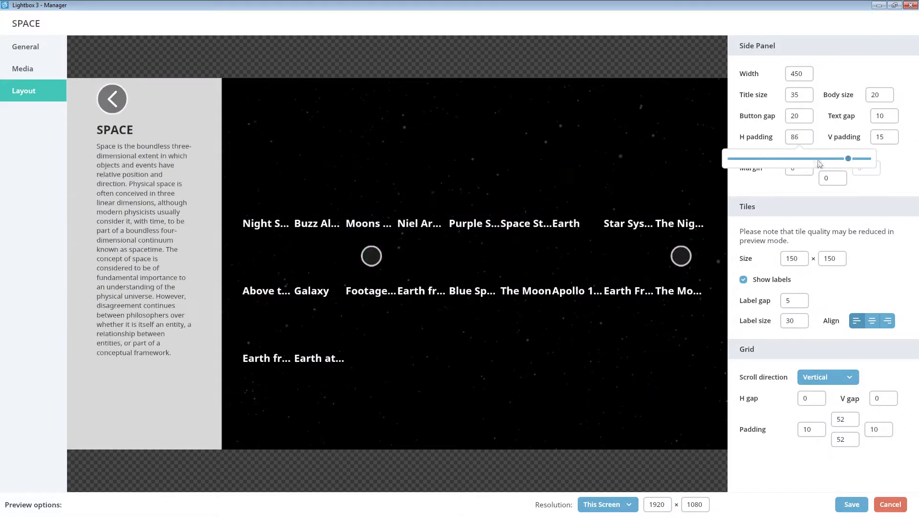
mouse_move(819, 164)
mouse_down()
mouse_move(770, 160)
mouse_move(892, 160)
mouse_move(833, 157)
mouse_up()
click(883, 137)
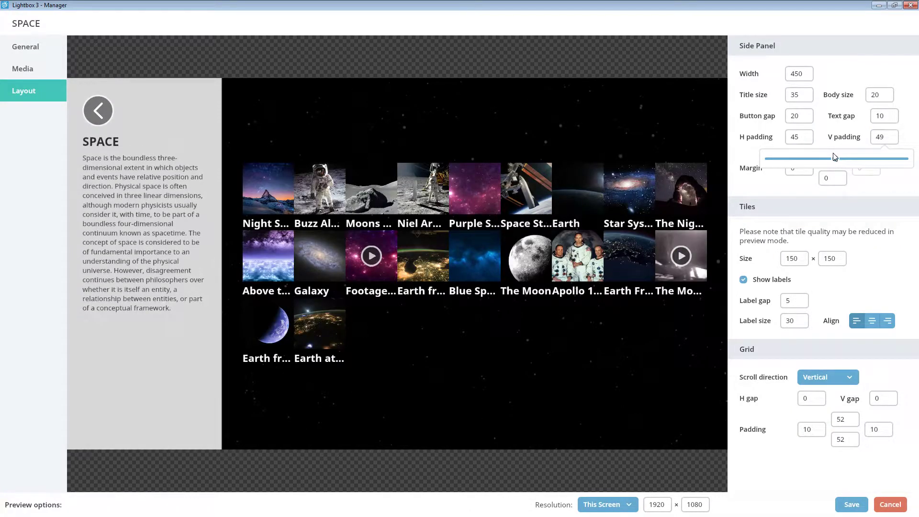
drag(834, 157, 836, 157)
Step: Inset the side panel with a 30 margin and 50 above and below
click(808, 168)
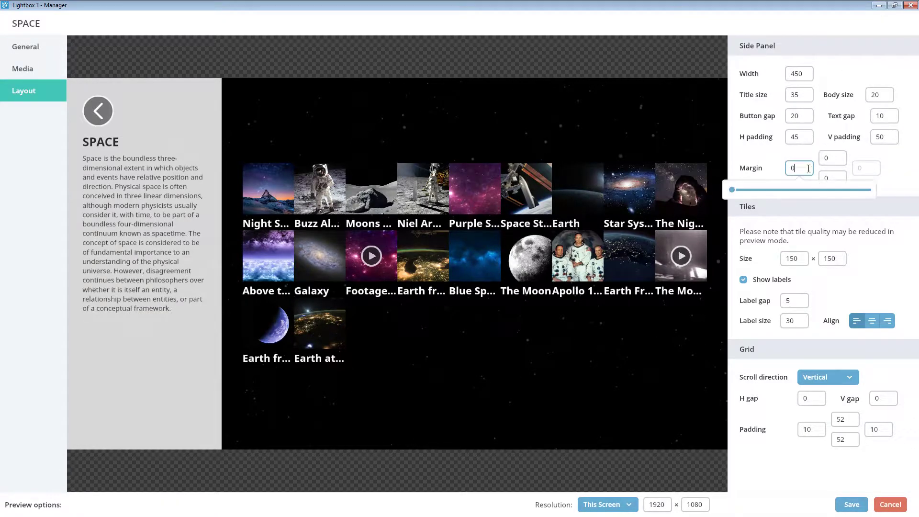
drag(732, 190, 752, 191)
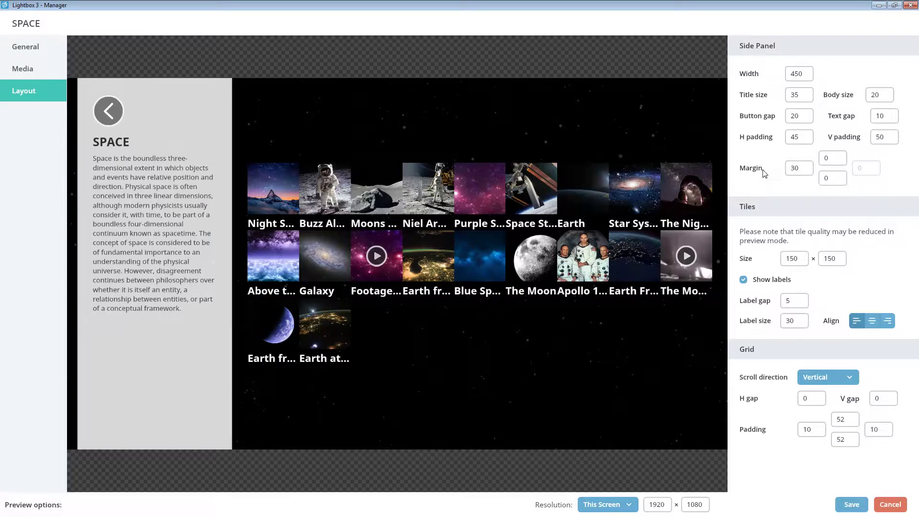
click(833, 158)
drag(765, 180, 802, 200)
click(833, 178)
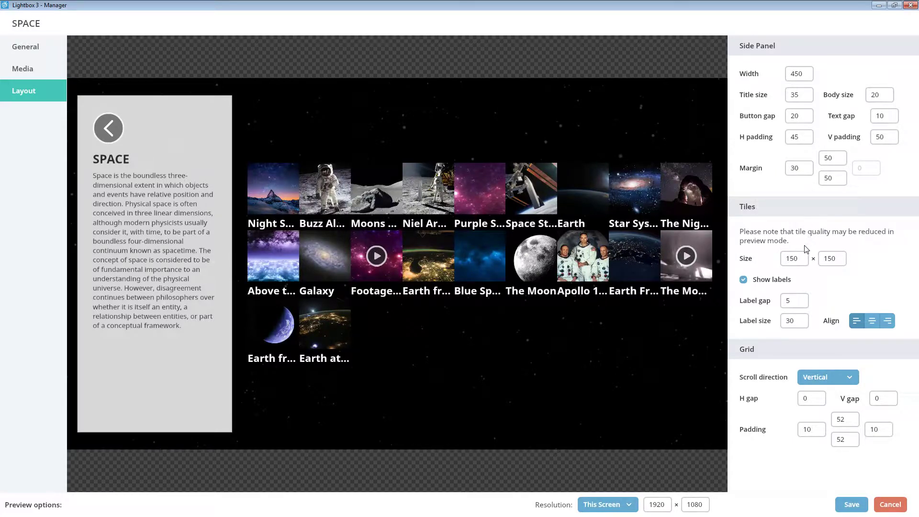
Step: Set the tile width to 68 and make the tiles taller
click(795, 255)
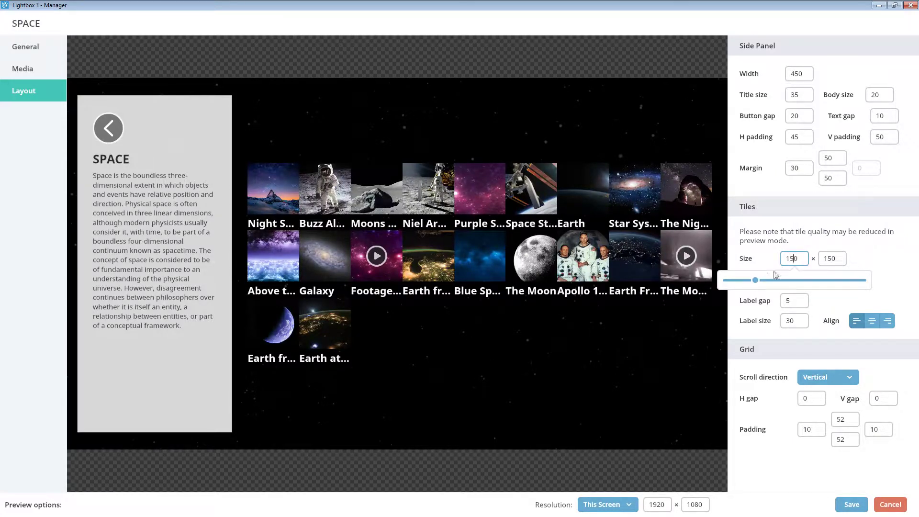
drag(755, 280, 823, 280)
drag(801, 258, 775, 258)
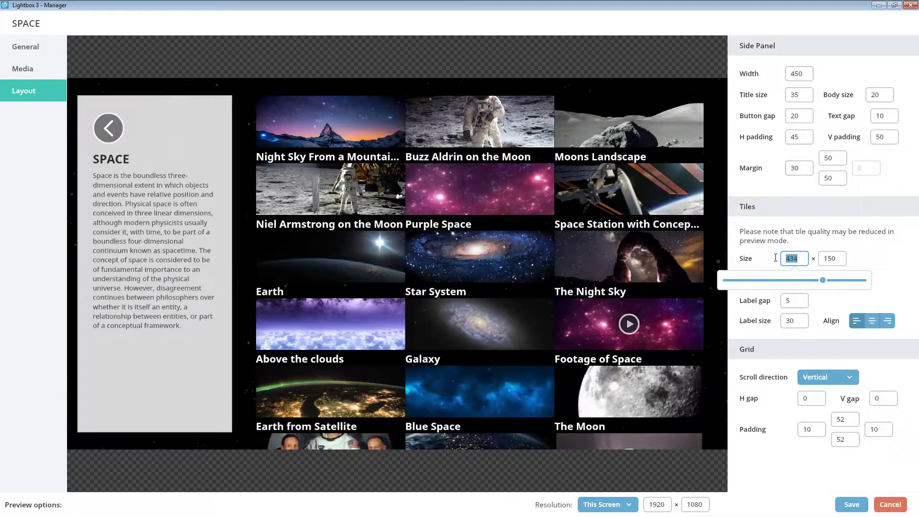
text(680)
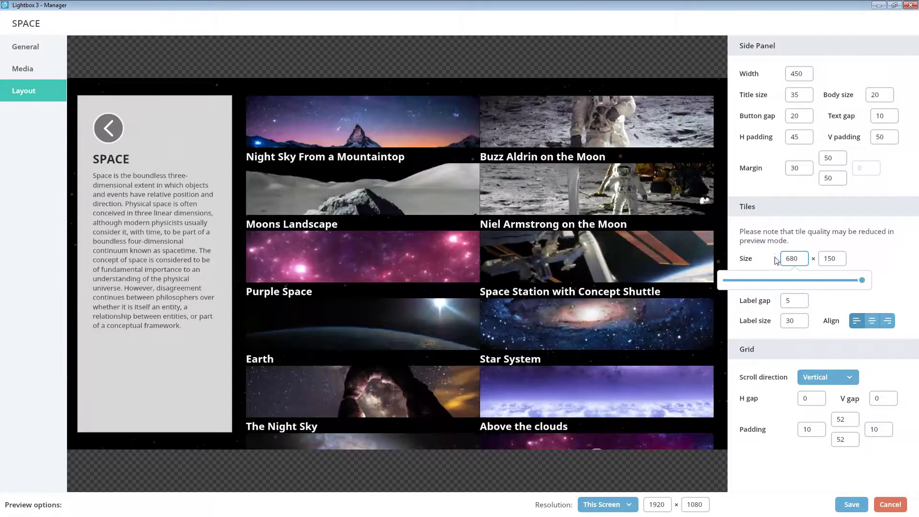
click(836, 264)
drag(793, 280, 903, 264)
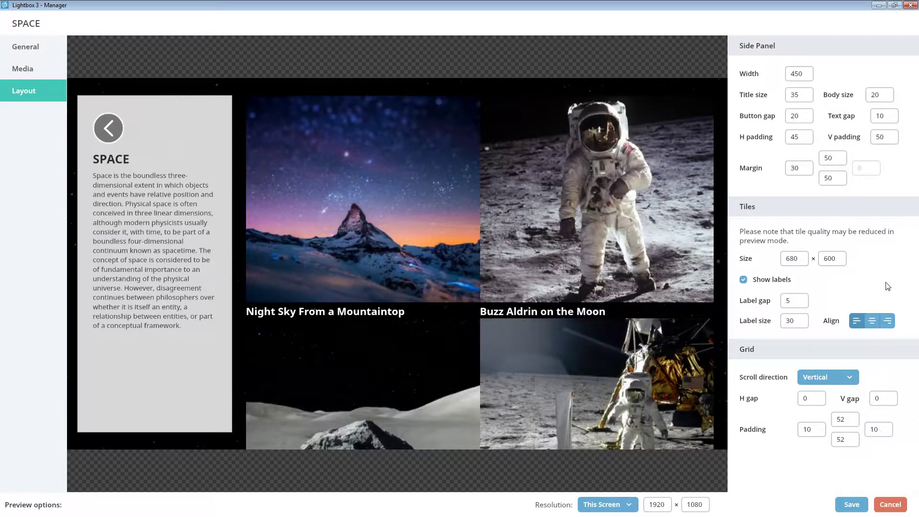
Step: Adjust label gap and size, try centre, right and left alignment, then hide tile labels
click(794, 300)
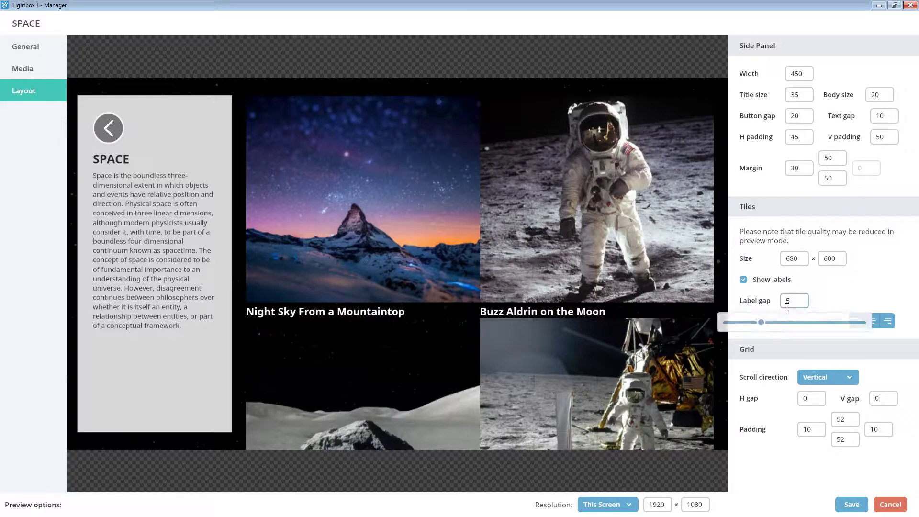
mouse_move(765, 322)
mouse_down()
mouse_move(847, 322)
mouse_move(759, 324)
mouse_up()
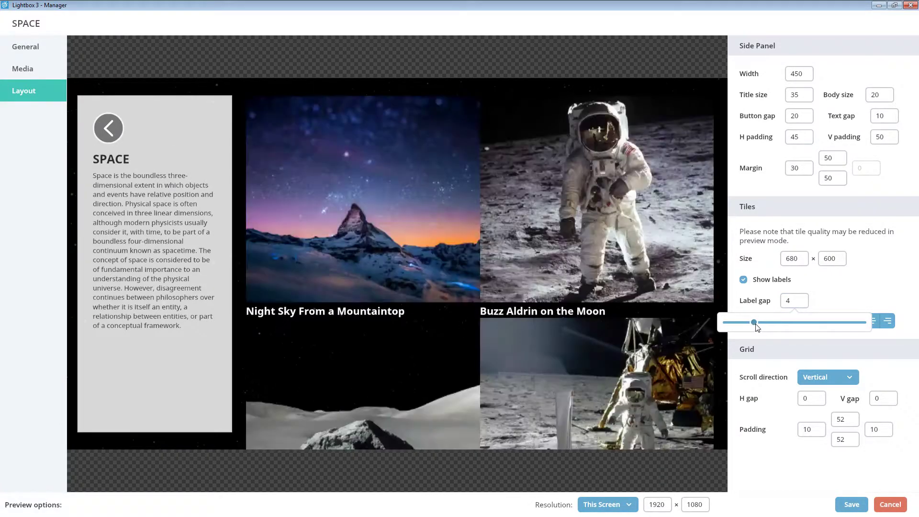
click(794, 320)
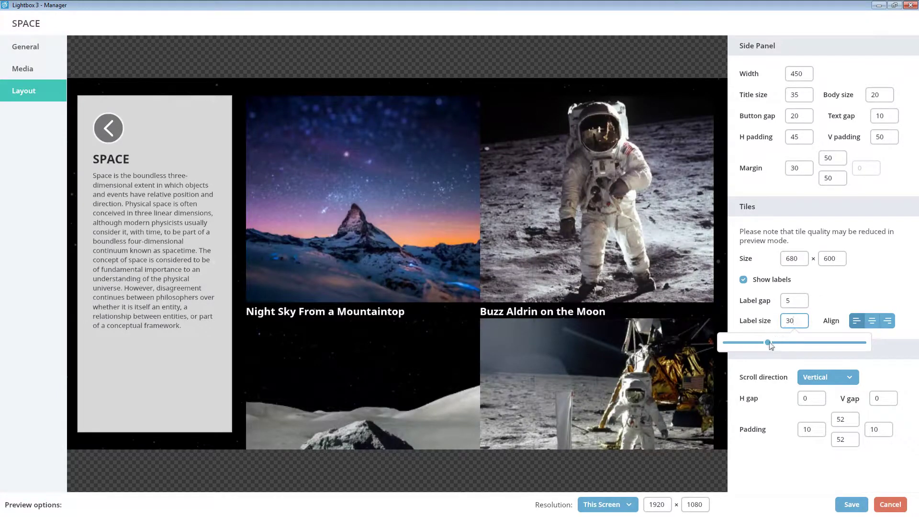
drag(776, 342, 754, 342)
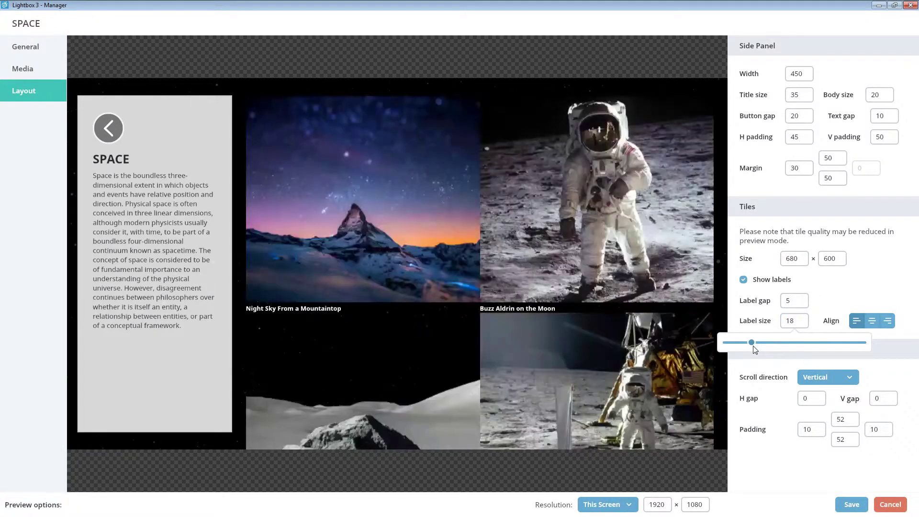
click(871, 320)
click(887, 321)
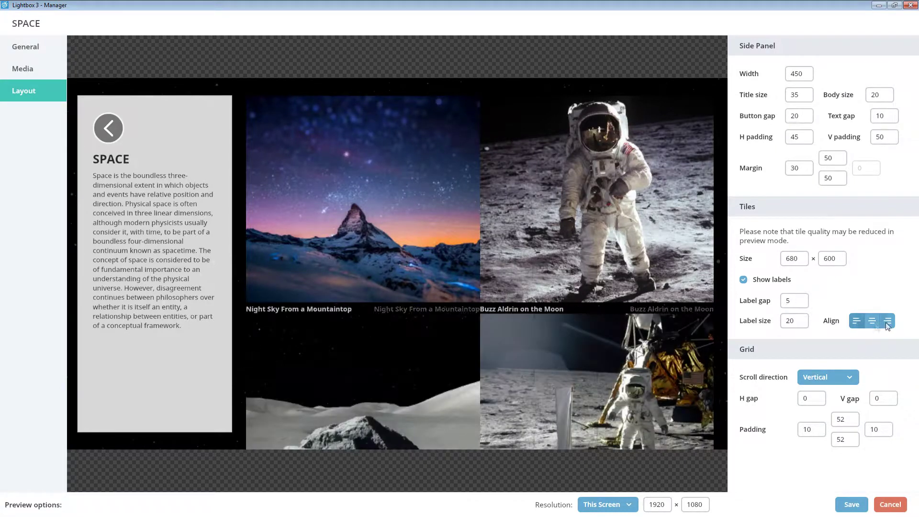
click(860, 326)
click(743, 280)
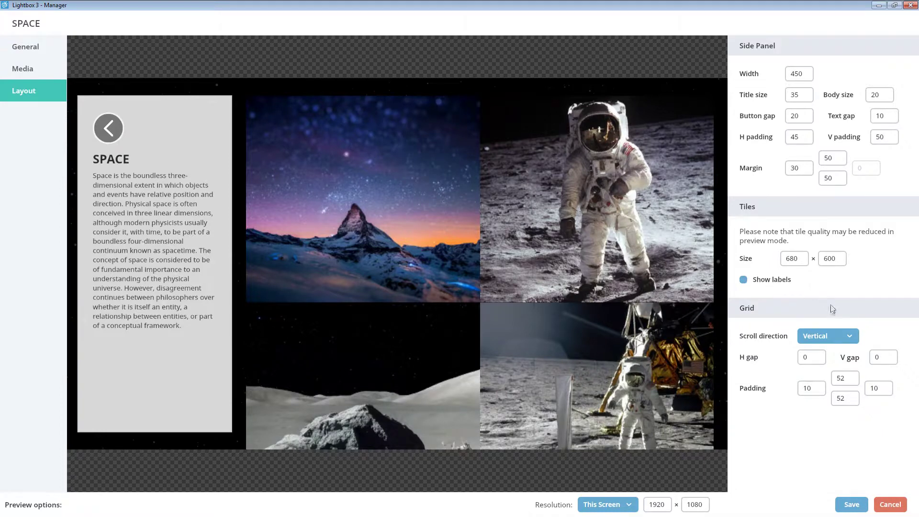
Step: Try horizontal scrolling for the tile grid, then switch it back to vertical
click(833, 336)
click(827, 354)
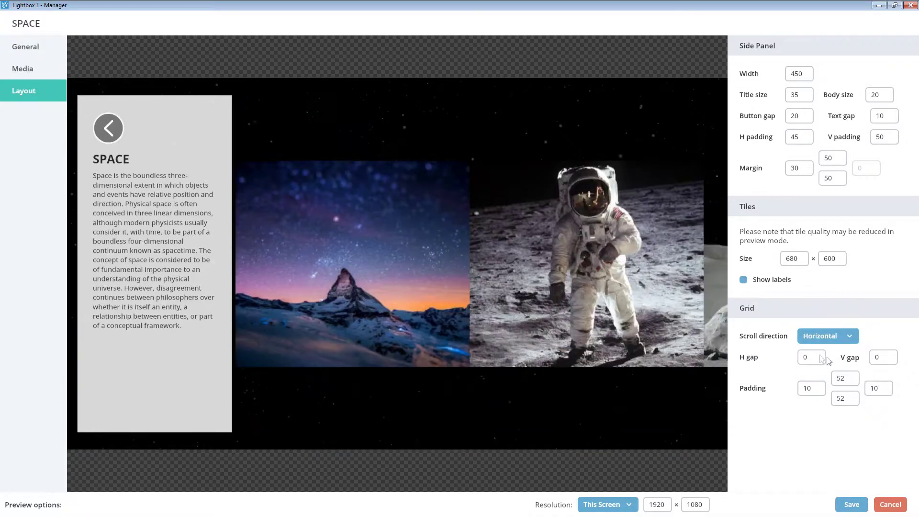
scroll(574, 306, down, 10)
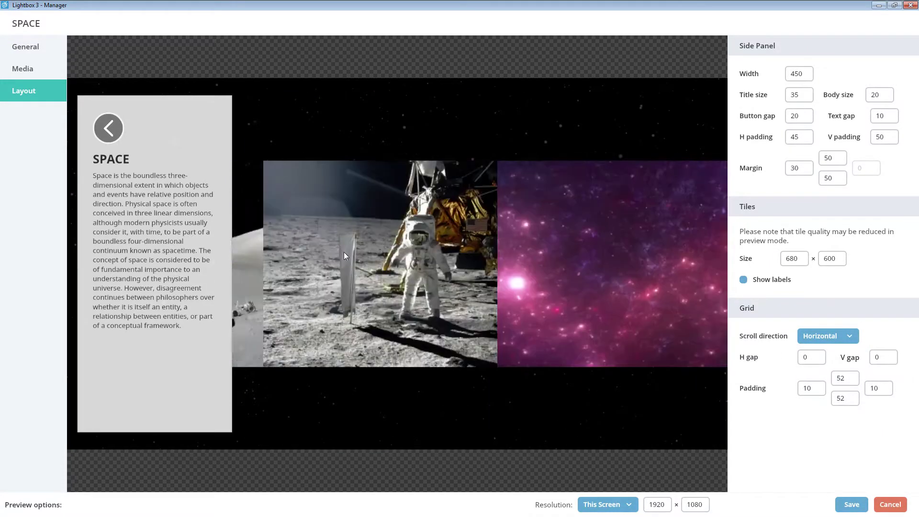
scroll(407, 256, down, 3)
scroll(550, 263, up, 5)
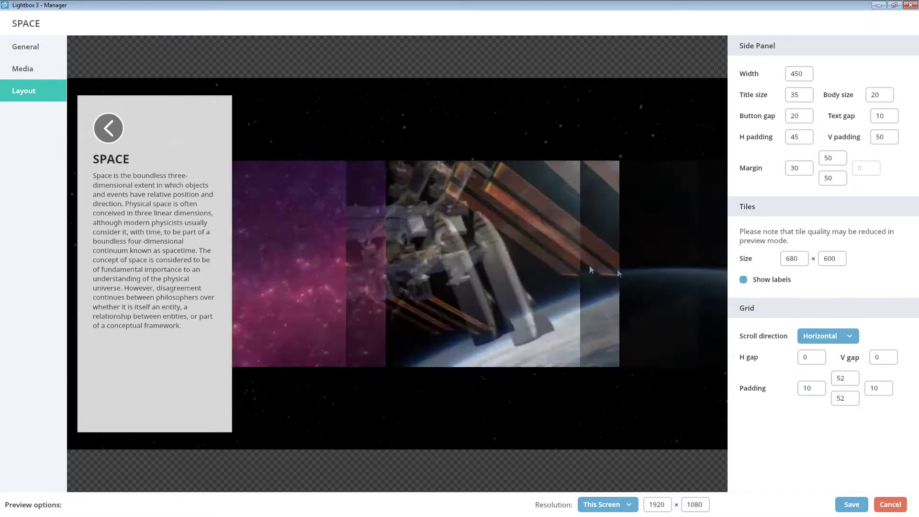
scroll(526, 280, up, 6)
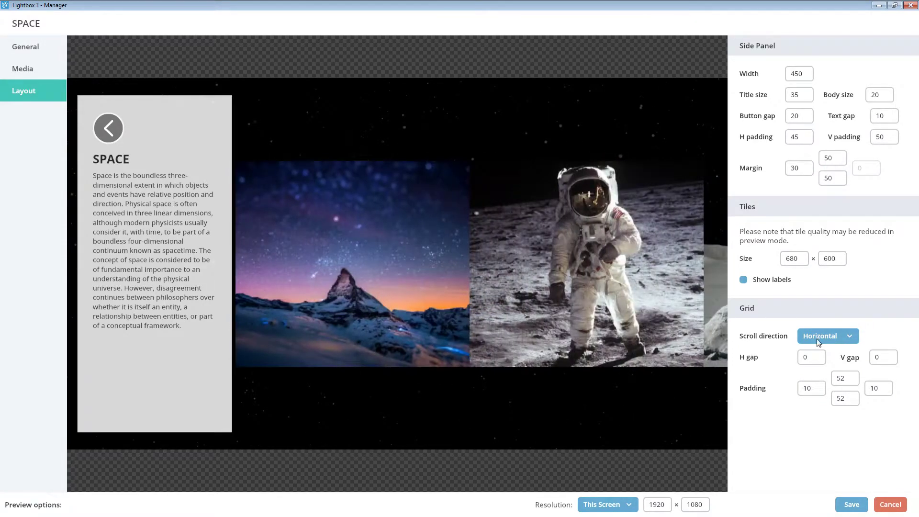
click(819, 337)
click(815, 370)
scroll(654, 372, down, 3)
scroll(654, 373, up, 3)
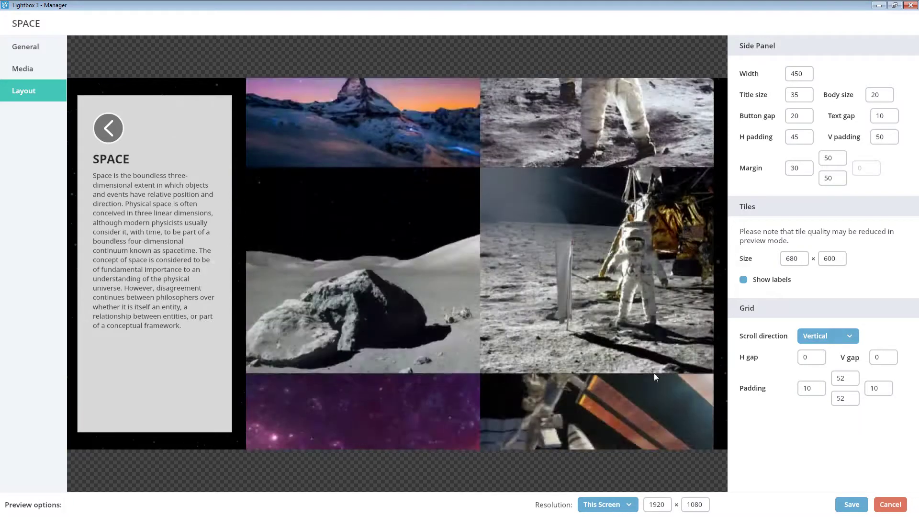
Step: Keep the horizontal tile gap at 0 and left padding at 10, and set top and bottom padding to 50
click(810, 359)
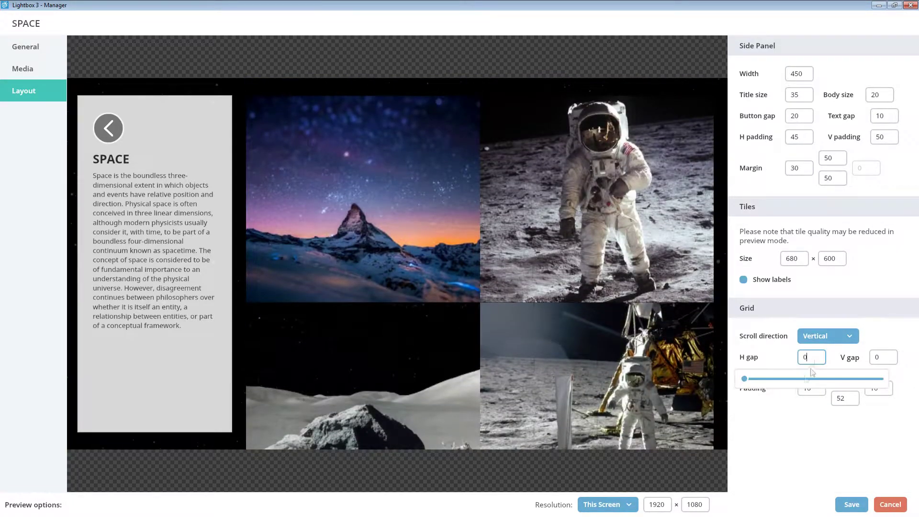
click(764, 379)
drag(765, 383, 744, 380)
click(810, 388)
click(755, 409)
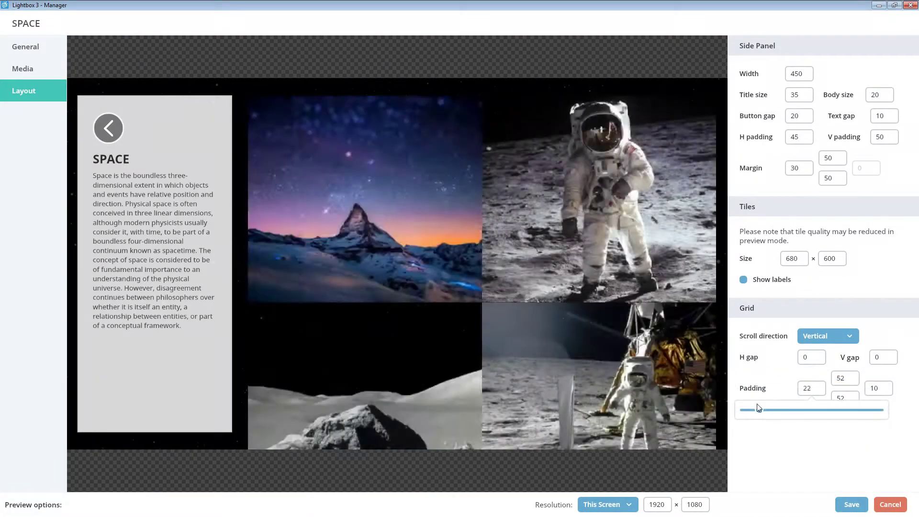
drag(754, 409, 750, 409)
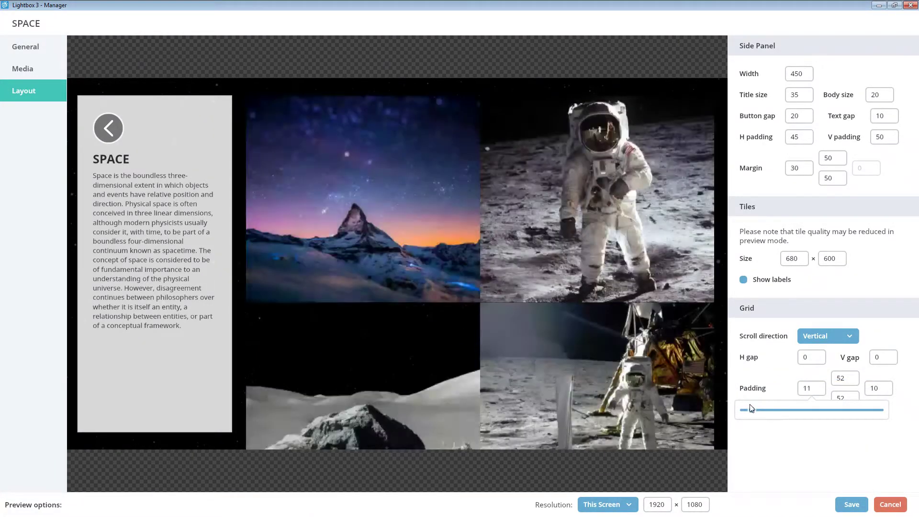
click(838, 379)
mouse_move(802, 400)
mouse_down()
mouse_move(881, 392)
mouse_move(803, 401)
mouse_up()
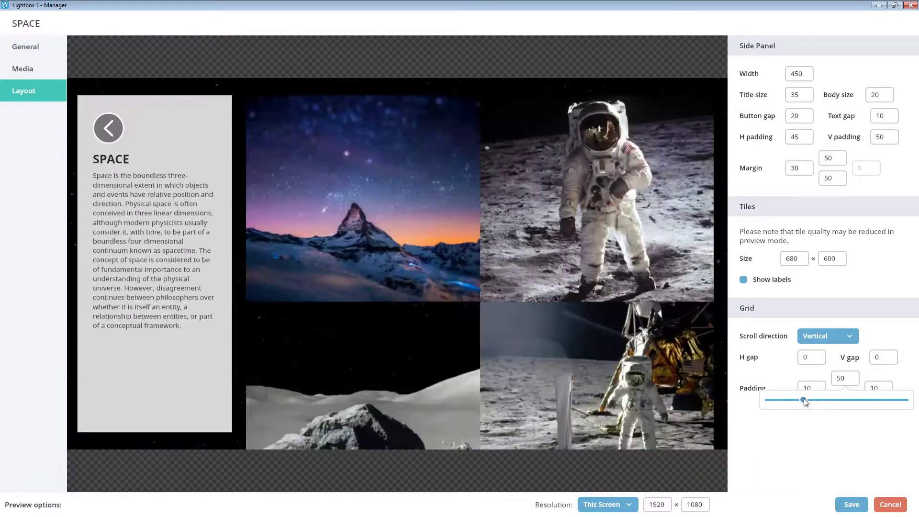
click(835, 399)
drag(808, 420, 804, 420)
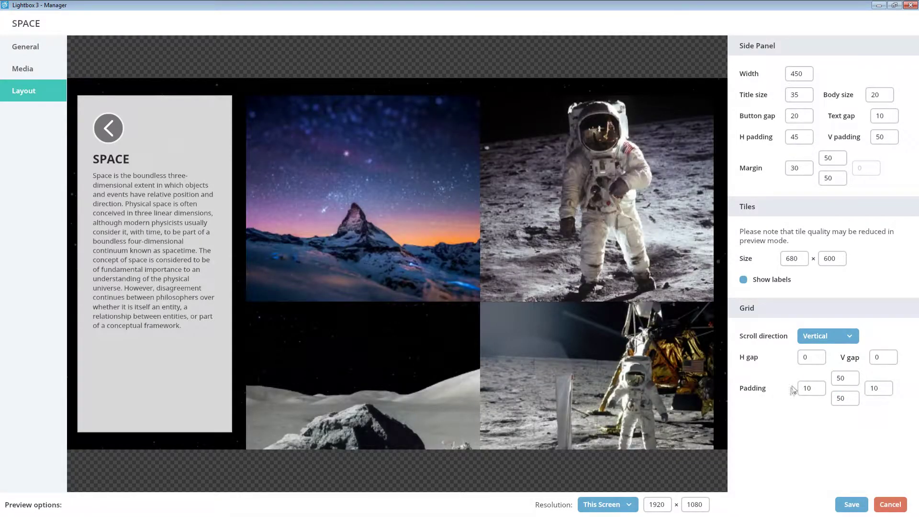
Step: Save the SPACE layout, then duplicate the DEFAULT theme from the Themes list
click(842, 503)
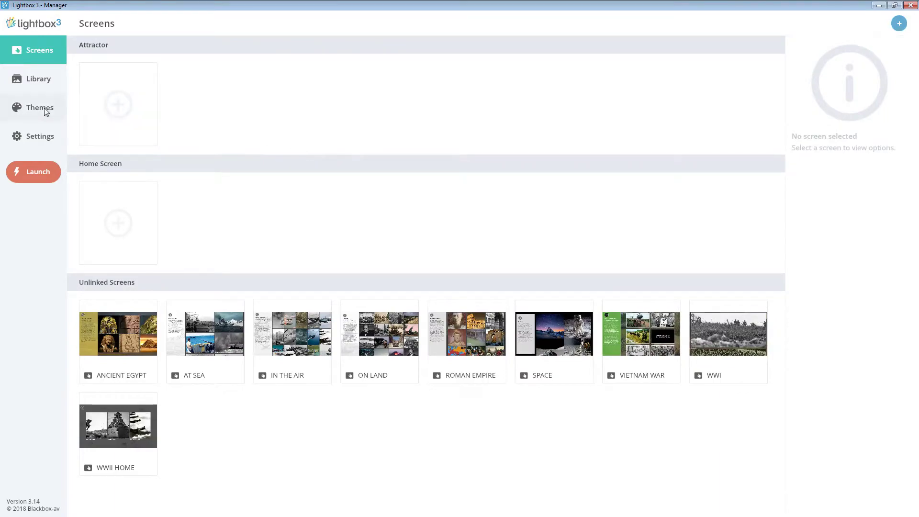
click(44, 109)
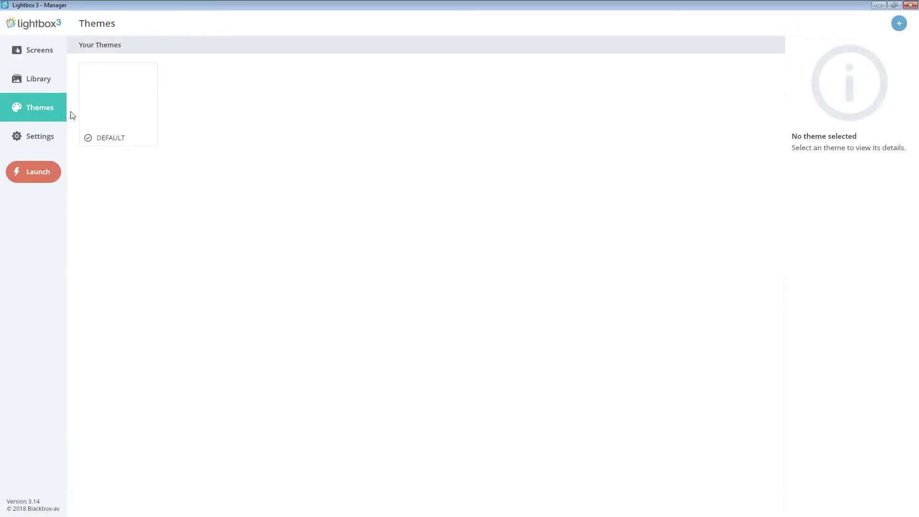
click(103, 114)
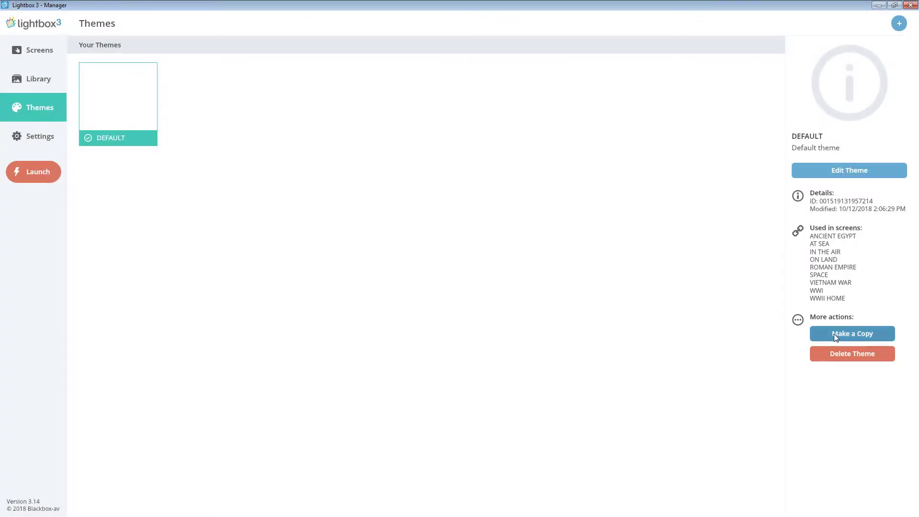
click(834, 334)
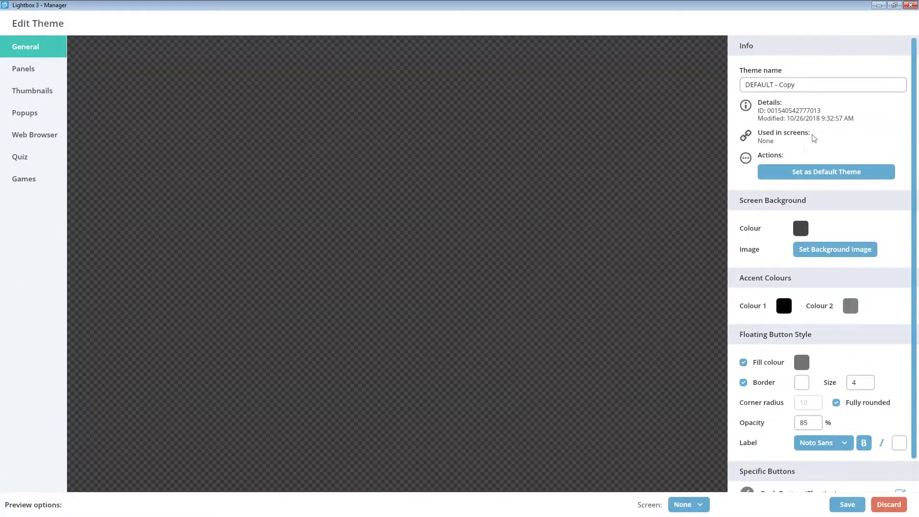
Step: Replace the theme name 'DEFAULT - Copy' with SPACE and pick the SPACE screen for preview
drag(832, 85, 677, 93)
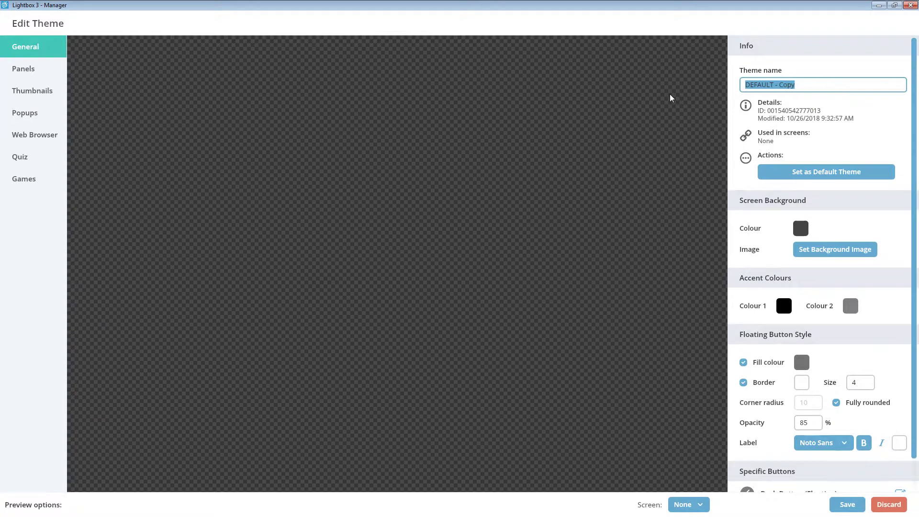
text(SPACE)
click(670, 98)
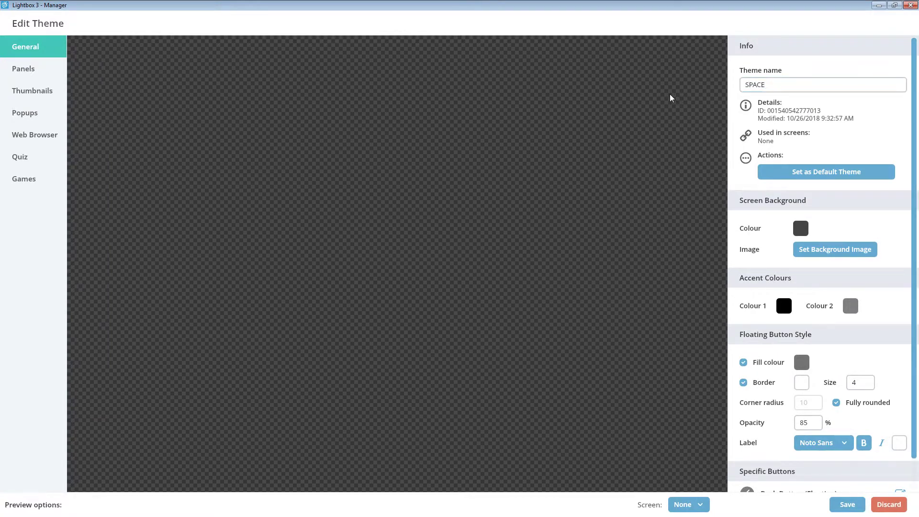
click(689, 504)
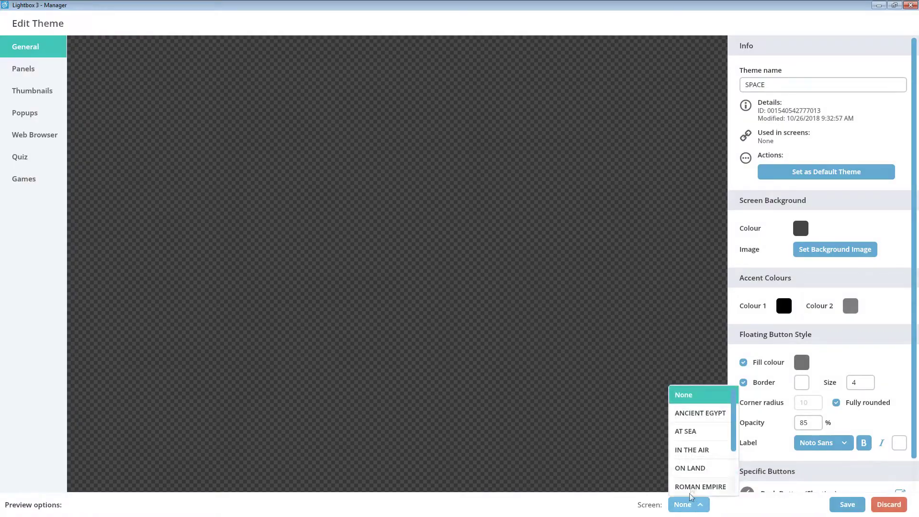
scroll(693, 445, down, 3)
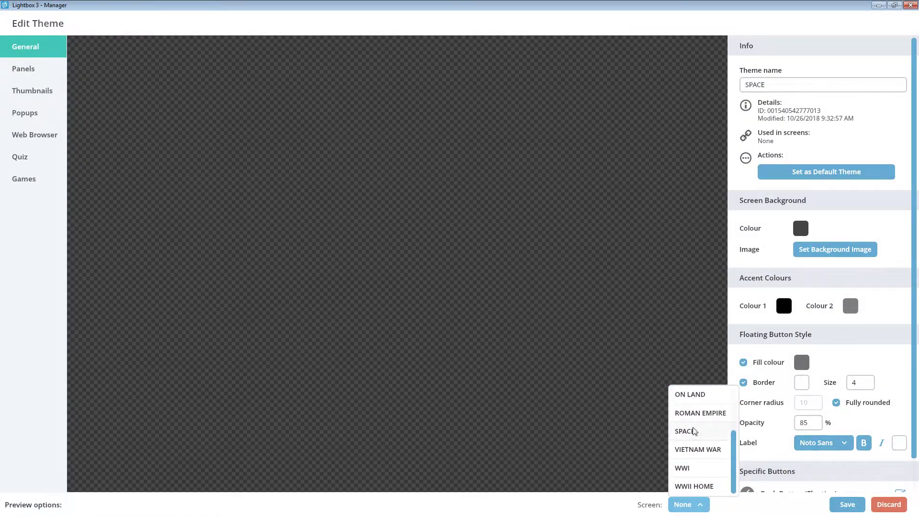
click(694, 429)
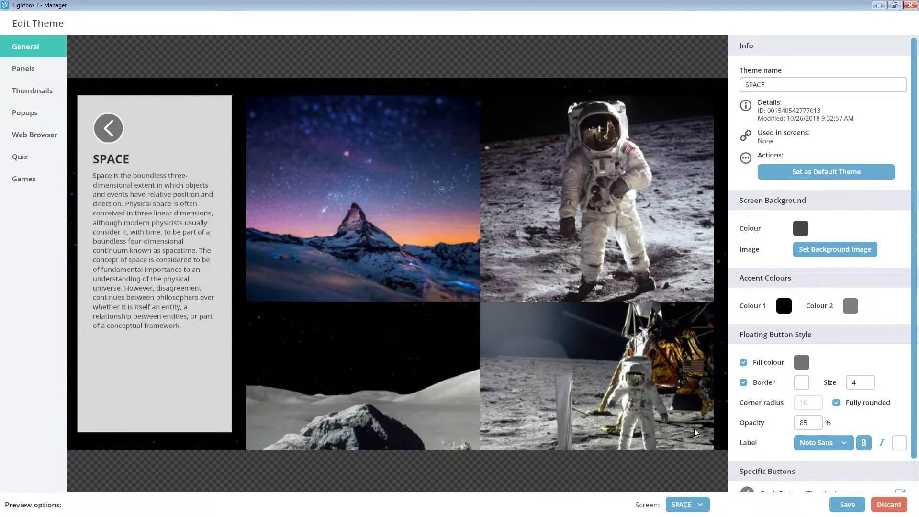
Step: Set the SPACE theme's accent colours to magenta B03799 and light pink D79BCC
click(783, 310)
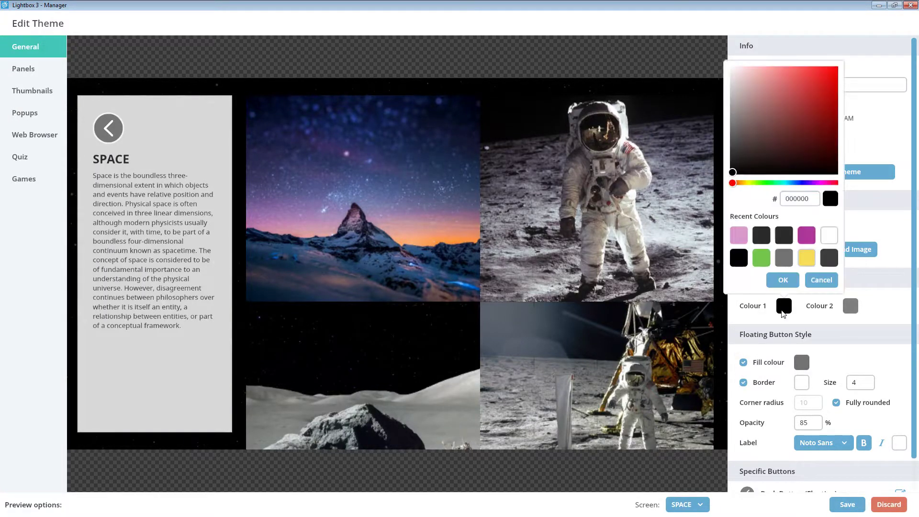
click(806, 235)
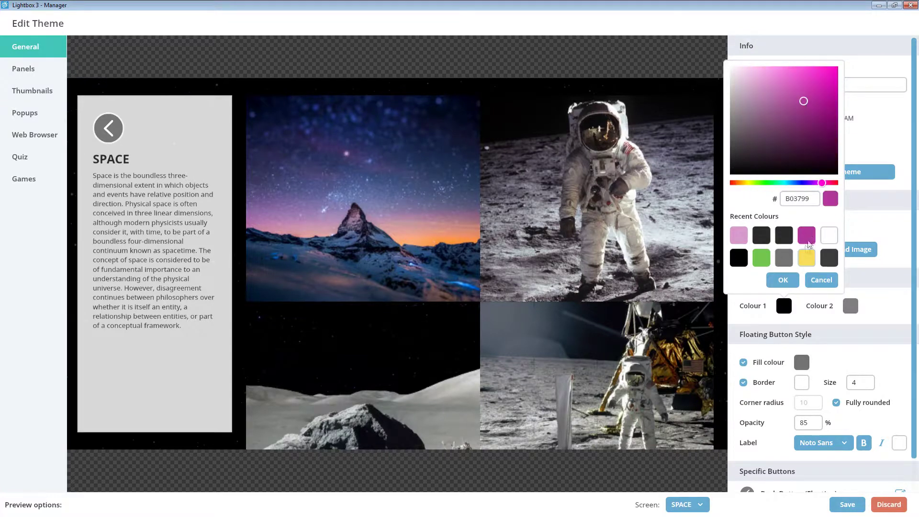
click(782, 280)
click(850, 308)
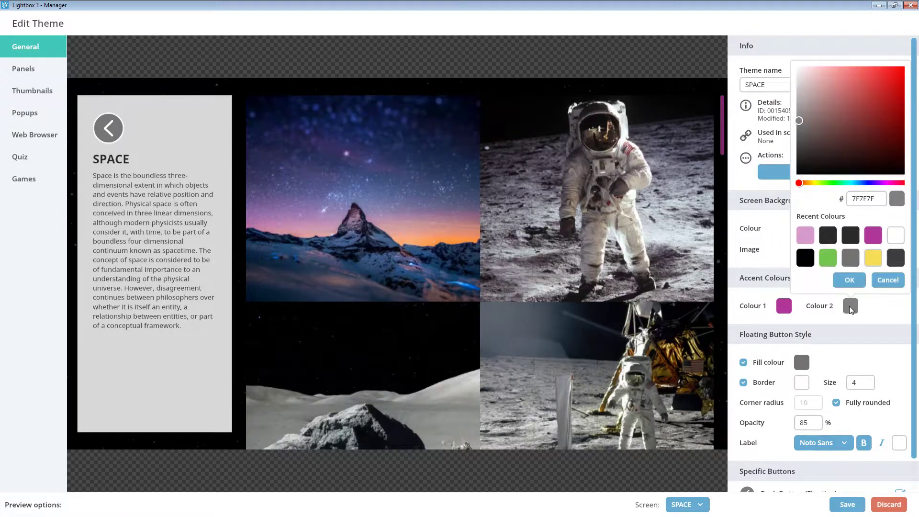
click(806, 236)
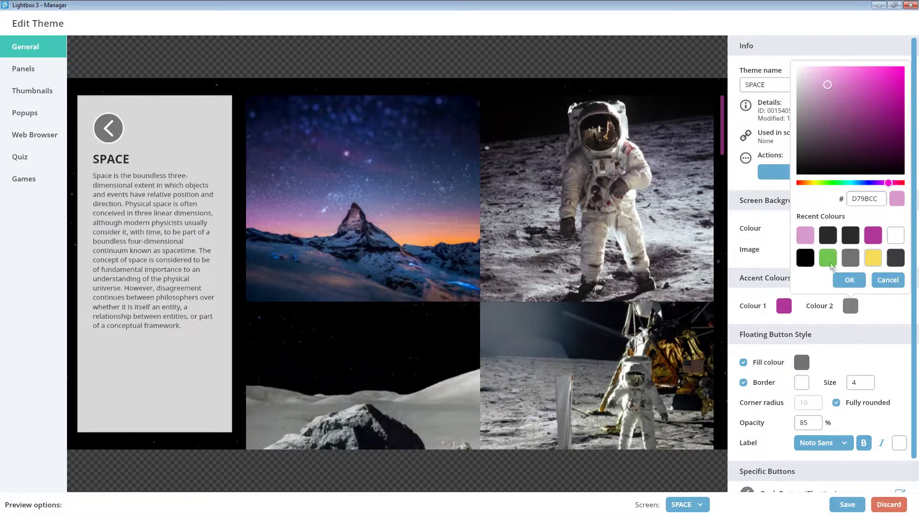
click(845, 283)
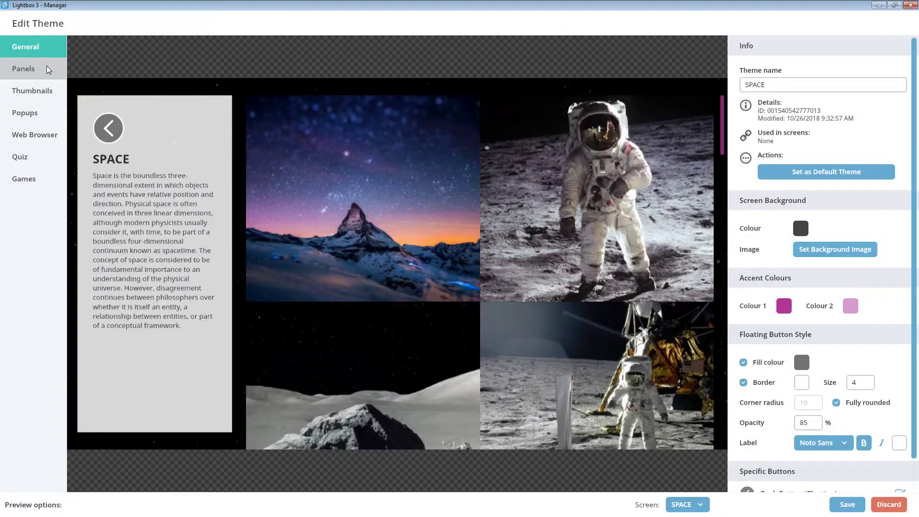
Step: After trying a pink fill and thicker white border, remove the panels' fill and border
click(48, 70)
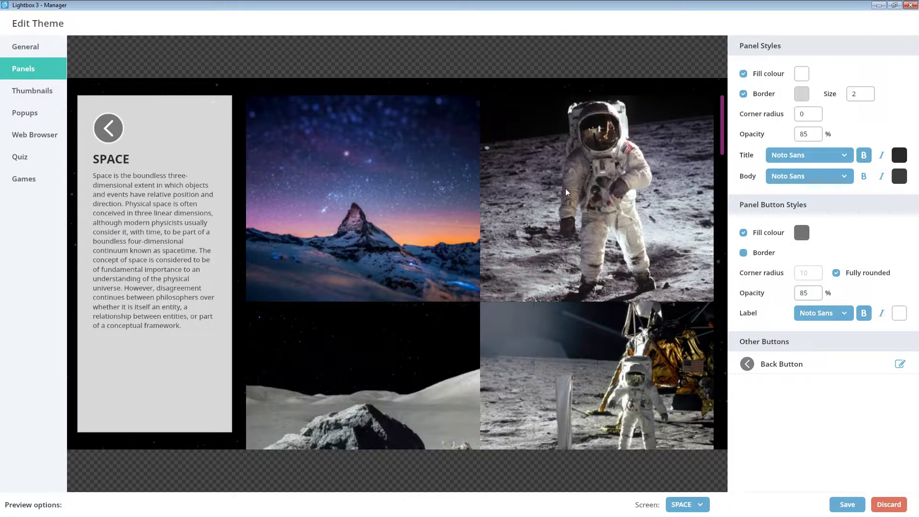
click(808, 72)
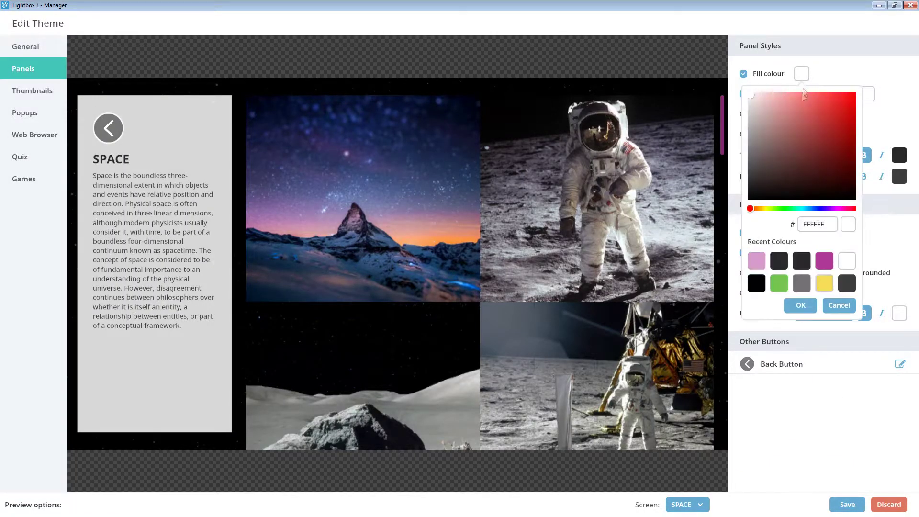
click(758, 262)
click(794, 307)
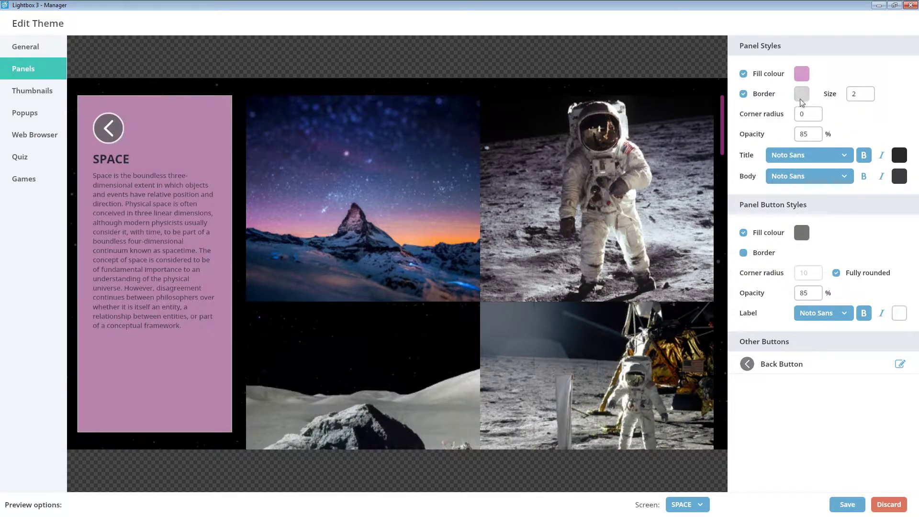
click(855, 95)
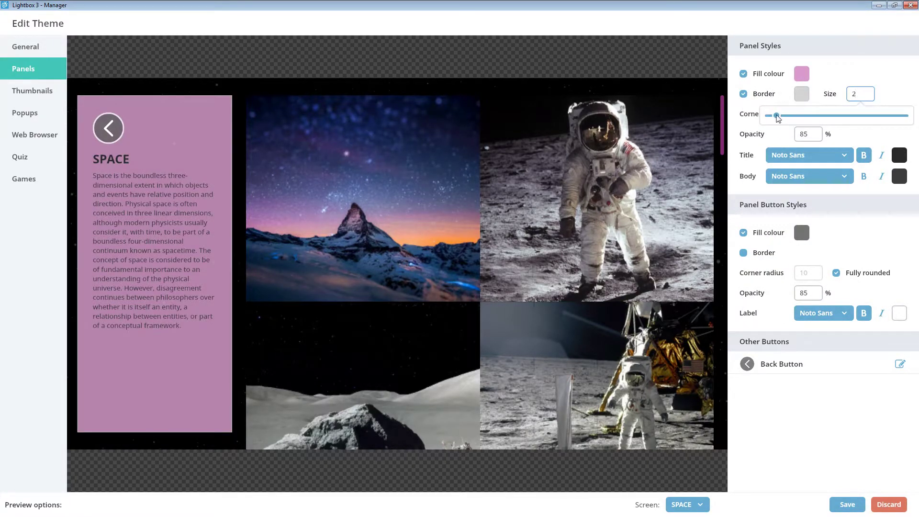
mouse_move(777, 117)
mouse_down()
mouse_move(814, 119)
mouse_move(780, 119)
mouse_up()
click(802, 95)
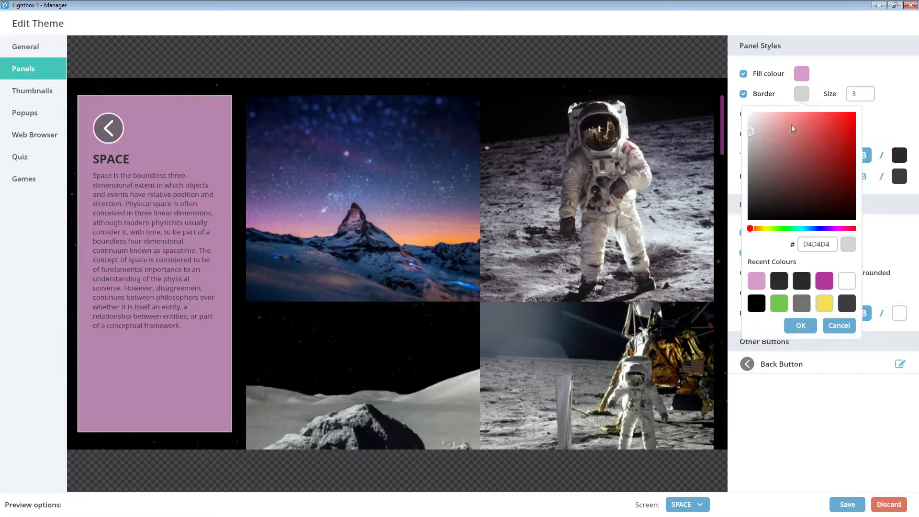
click(800, 325)
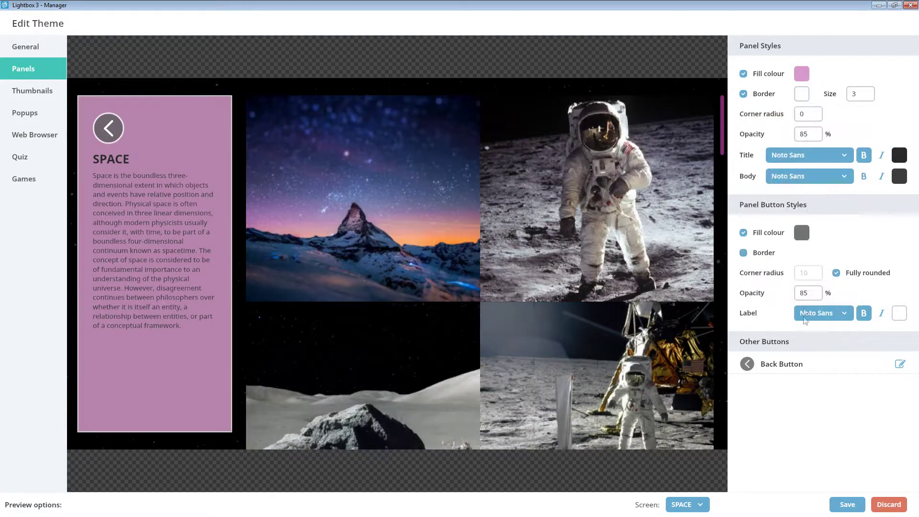
click(762, 77)
click(765, 99)
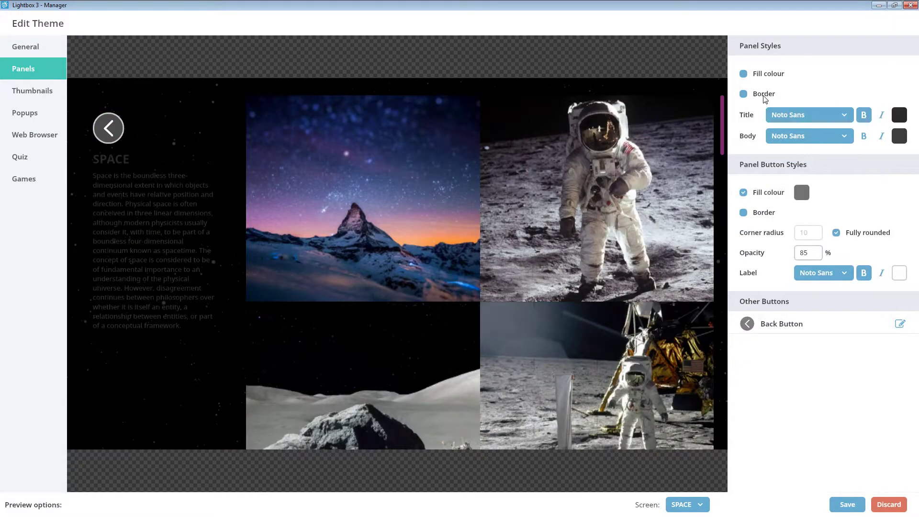
Step: Set the panel title and body text colours to white FFFFFF, keeping the title bold
click(899, 115)
click(900, 302)
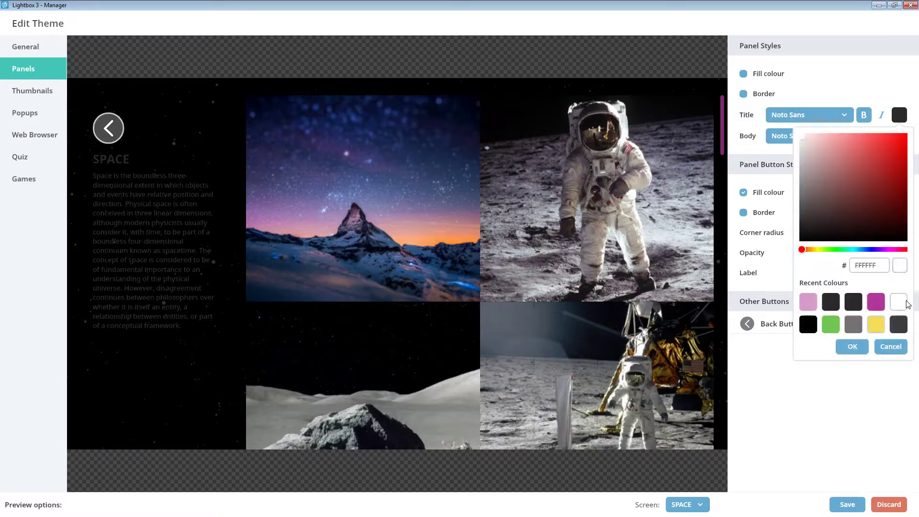
click(859, 340)
click(863, 117)
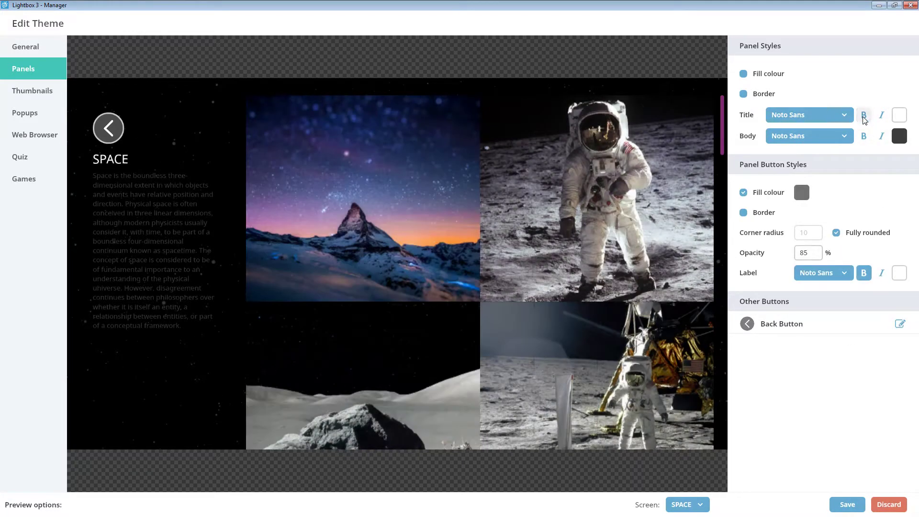
click(864, 120)
click(898, 136)
click(895, 325)
click(858, 367)
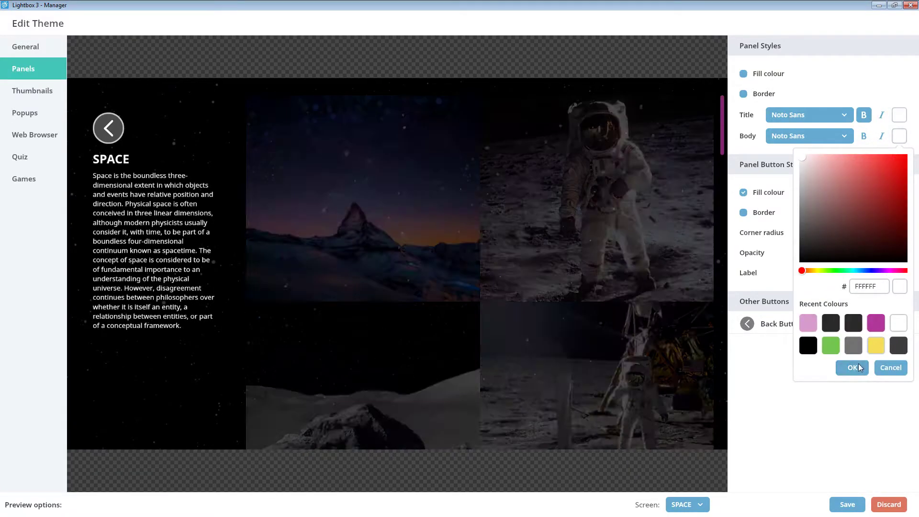
Step: Show the Back button's BACK label at size 23 and give the button a magenta fill
click(899, 328)
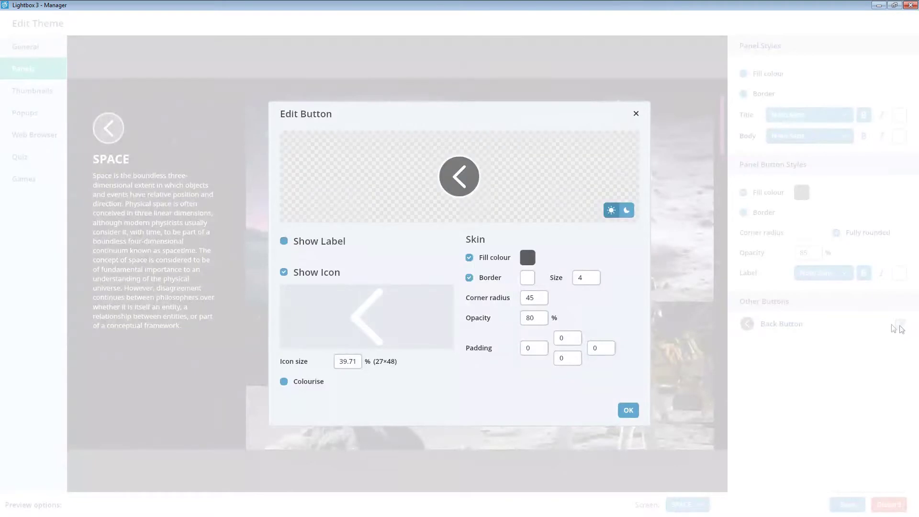
click(342, 242)
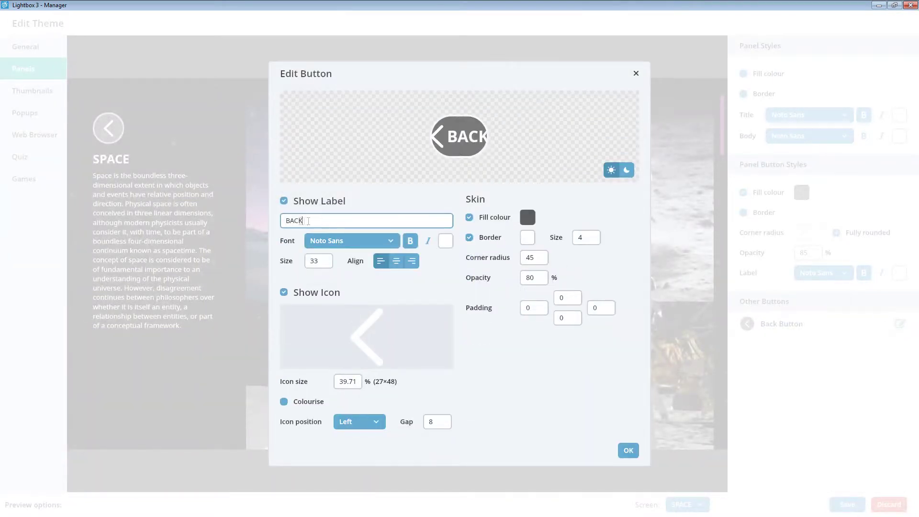
mouse_move(307, 258)
mouse_down()
mouse_move(294, 286)
mouse_move(292, 254)
mouse_up()
click(526, 217)
click(504, 404)
click(527, 447)
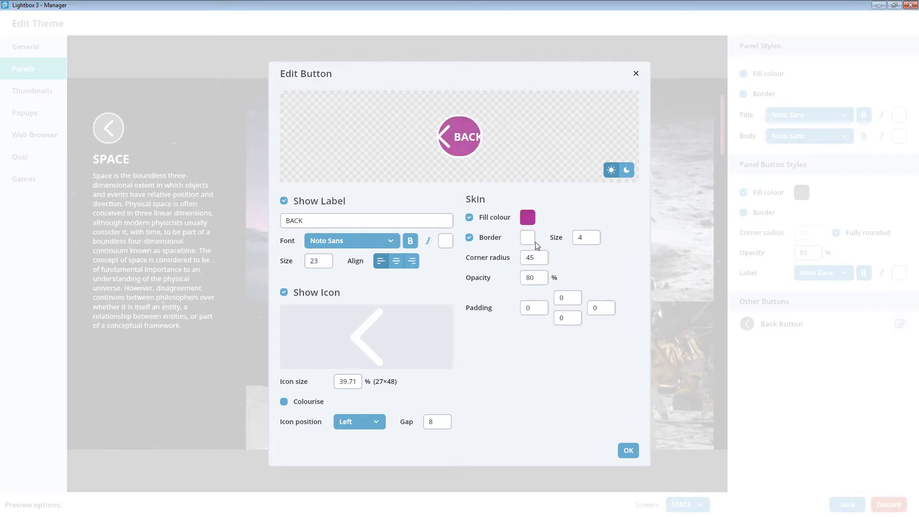
Step: Set the Back button's border to 3, corner radius 64, opacity 85 and right padding 6, then confirm
drag(584, 237, 579, 259)
click(534, 258)
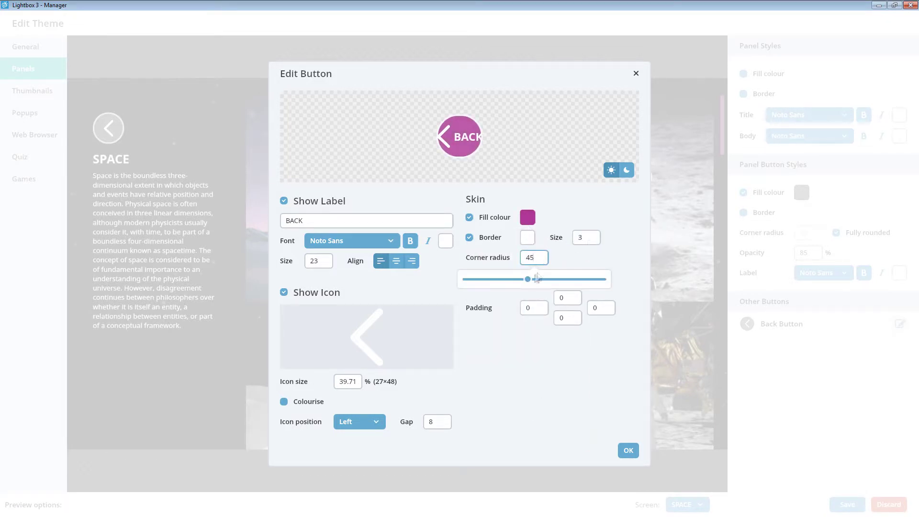
drag(537, 279, 580, 301)
click(543, 278)
click(599, 308)
mouse_move(532, 329)
mouse_down()
mouse_move(547, 329)
mouse_move(537, 329)
mouse_up()
click(338, 381)
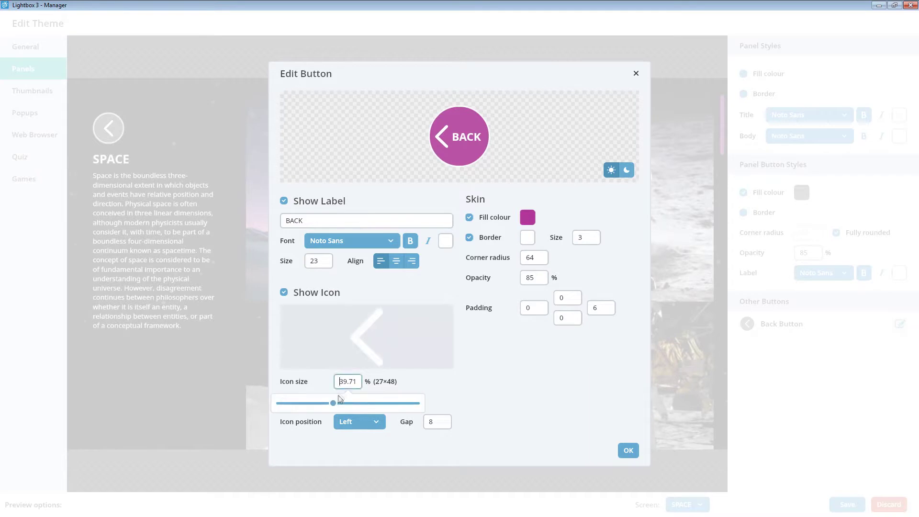
mouse_move(333, 403)
mouse_down()
mouse_move(306, 401)
mouse_move(415, 403)
mouse_move(324, 403)
mouse_move(335, 404)
mouse_up()
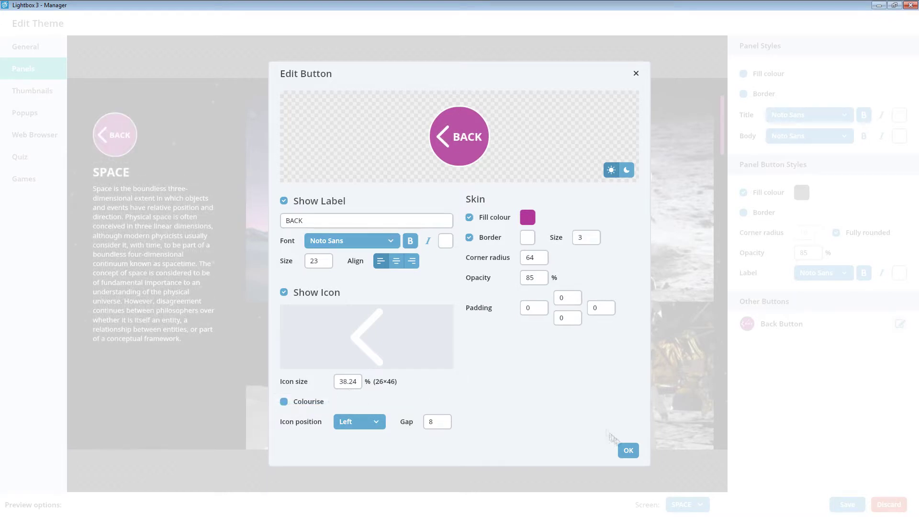
click(628, 450)
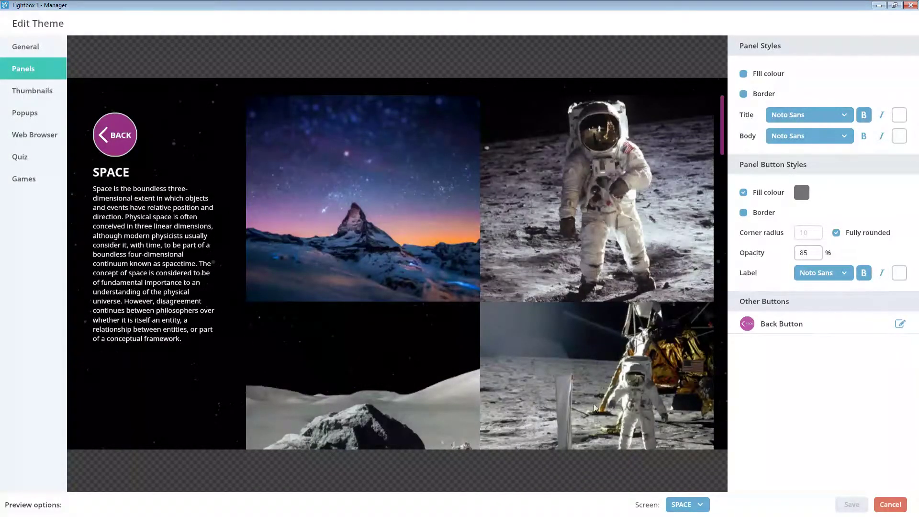
click(687, 504)
scroll(703, 454, down, 1)
scroll(705, 434, up, 5)
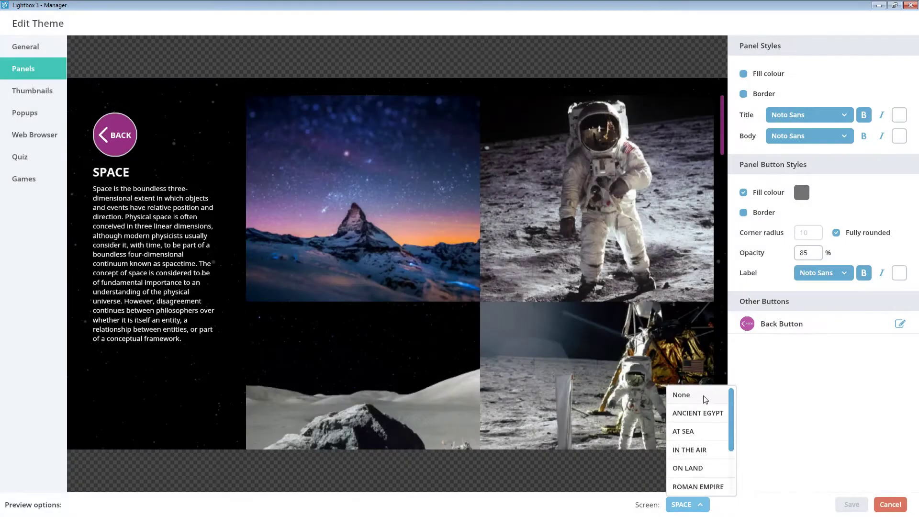
click(703, 395)
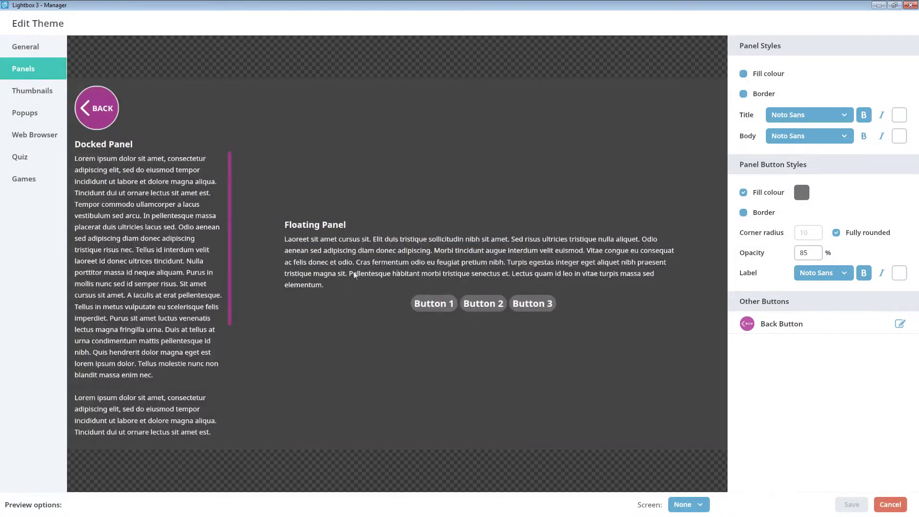
click(756, 75)
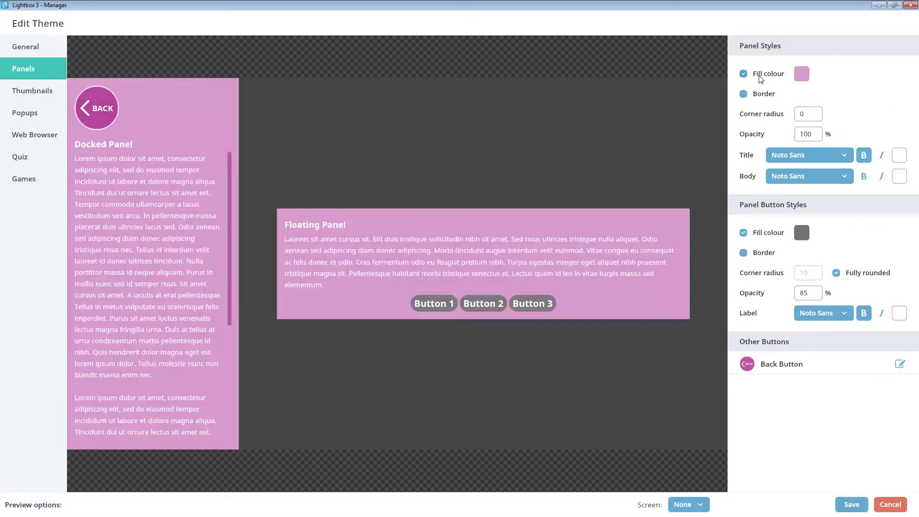
click(756, 76)
click(761, 96)
click(761, 96)
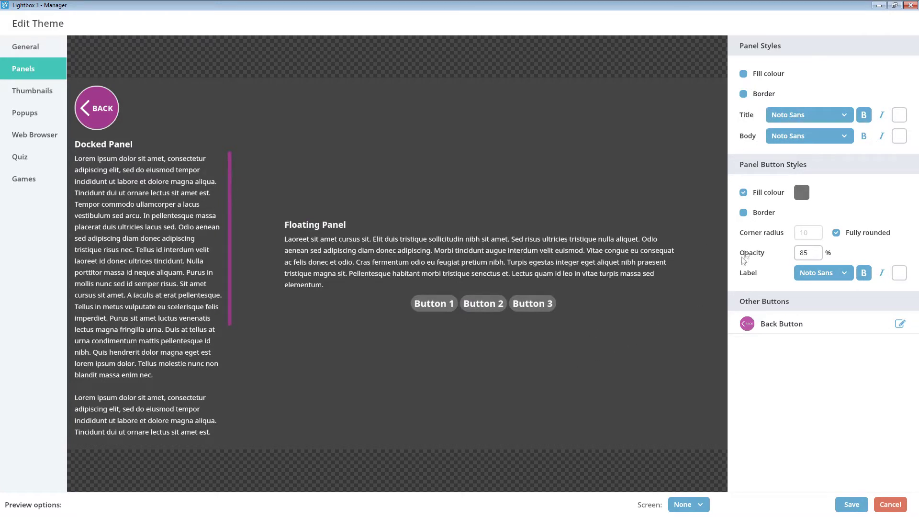
click(749, 196)
click(750, 198)
click(687, 505)
scroll(689, 431, down, 3)
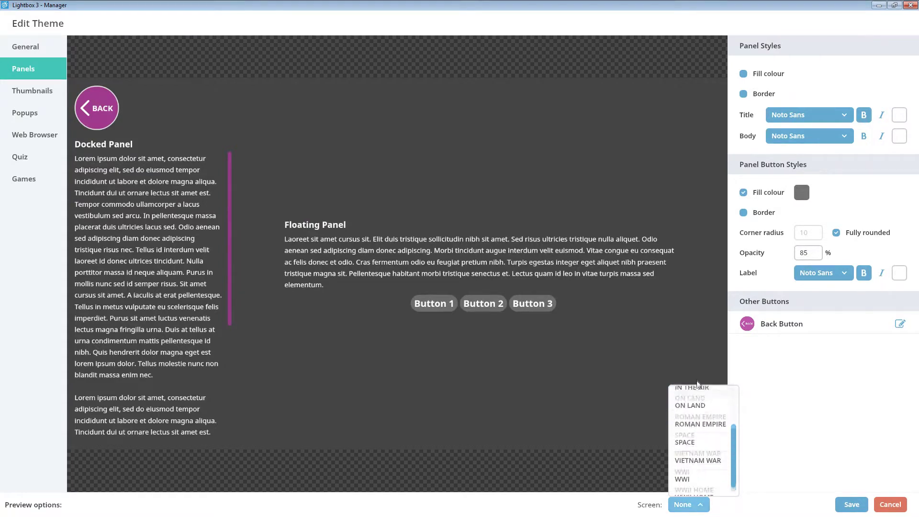
click(691, 435)
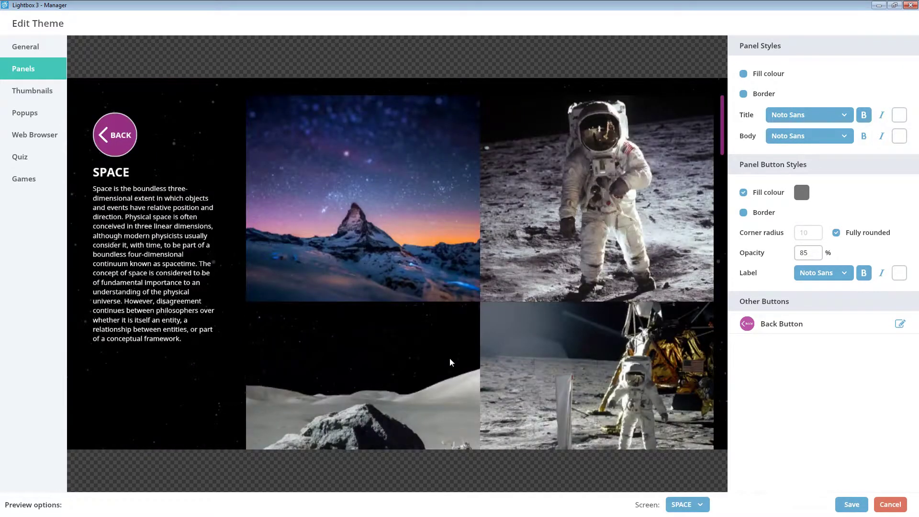
click(50, 92)
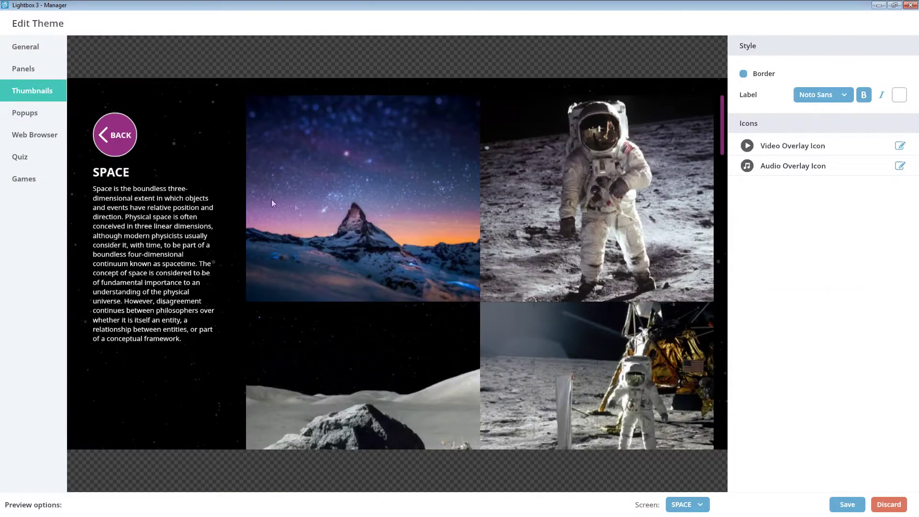
Step: Try thumbnail border sizes 3 and 2 and a lower opacity, then untick the thumbnail Border
click(756, 75)
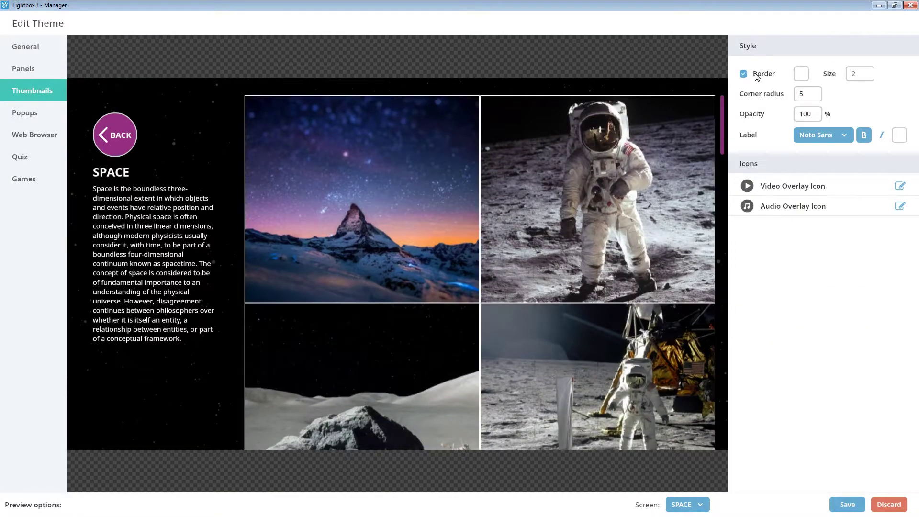
click(856, 74)
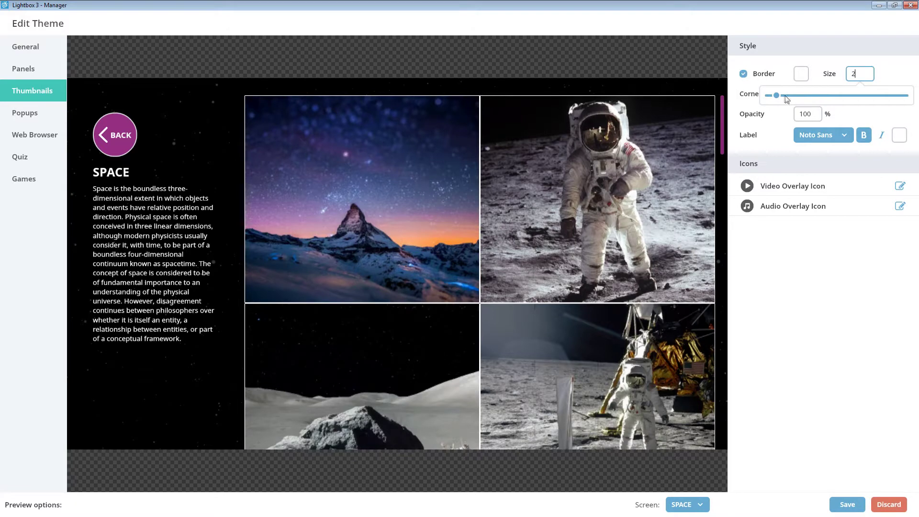
click(785, 96)
click(785, 95)
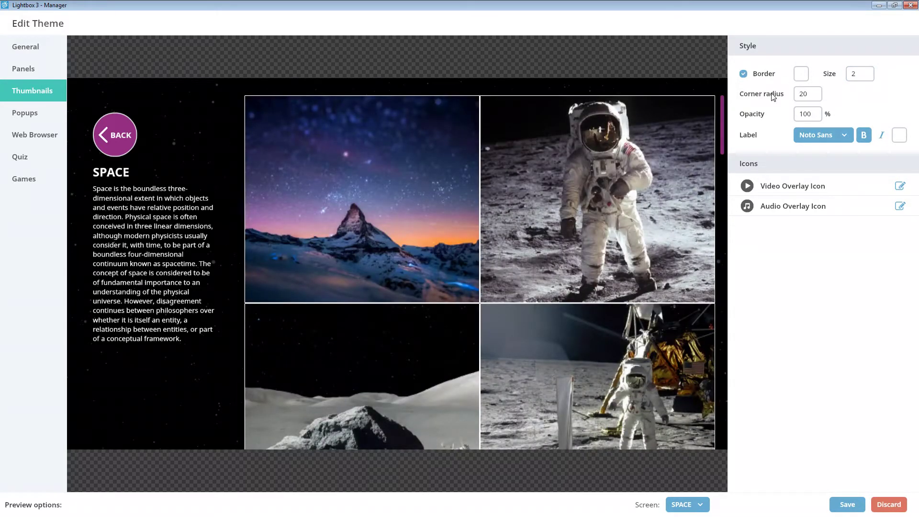
click(799, 114)
click(795, 135)
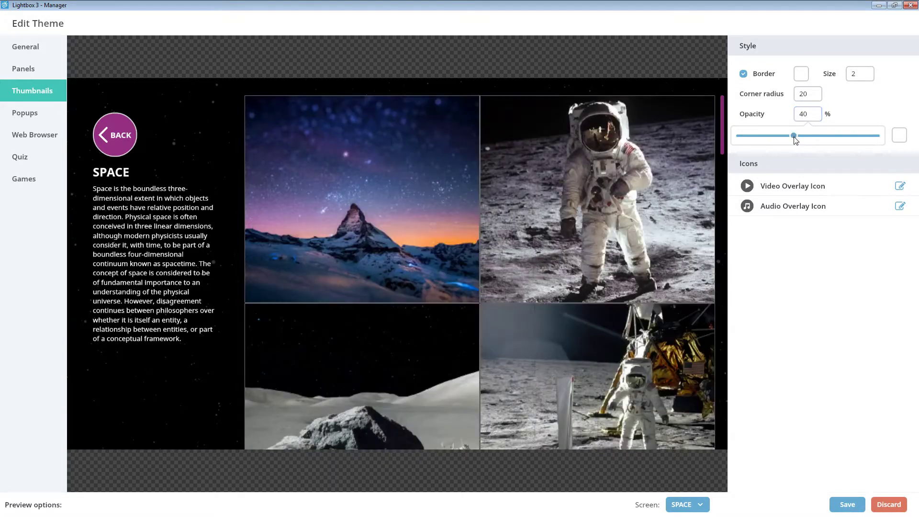
drag(795, 136, 882, 136)
click(743, 74)
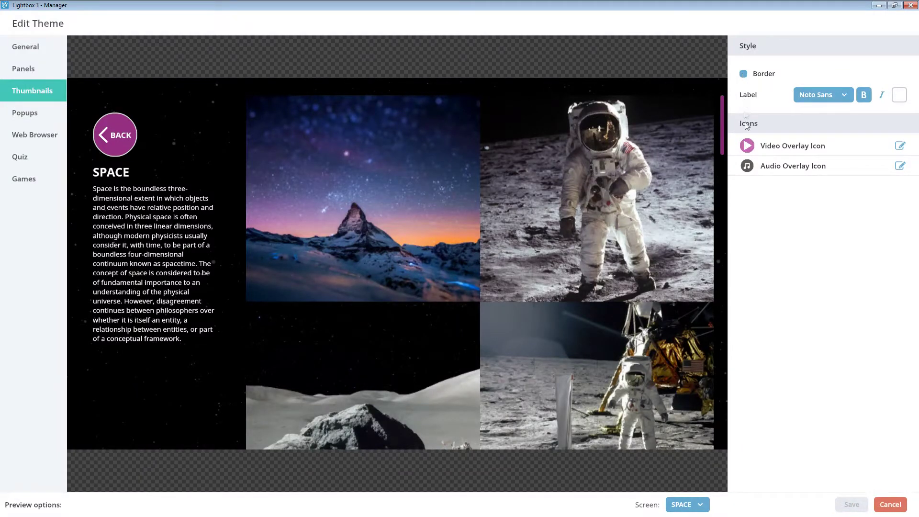
Step: Preview ANCIENT EGYPT and try Noto Serif and italic labels, returning to plain Noto Sans
click(699, 503)
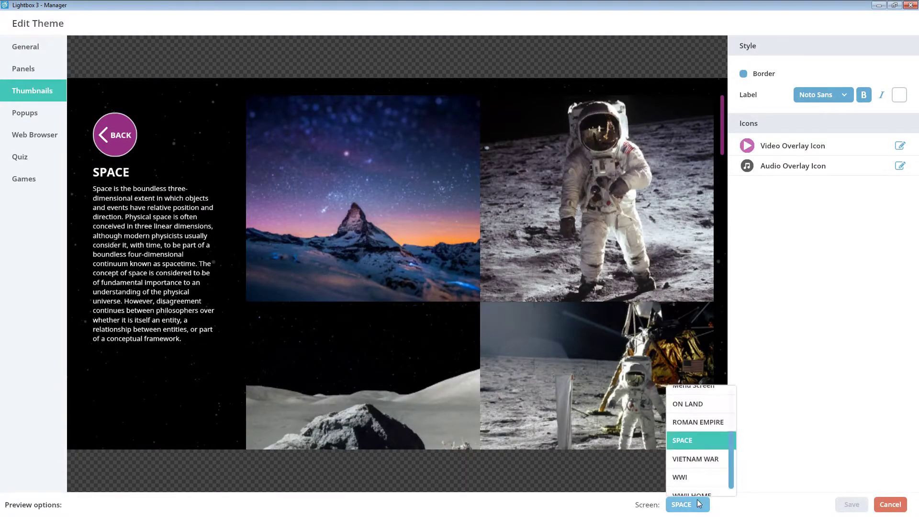
scroll(713, 430, up, 3)
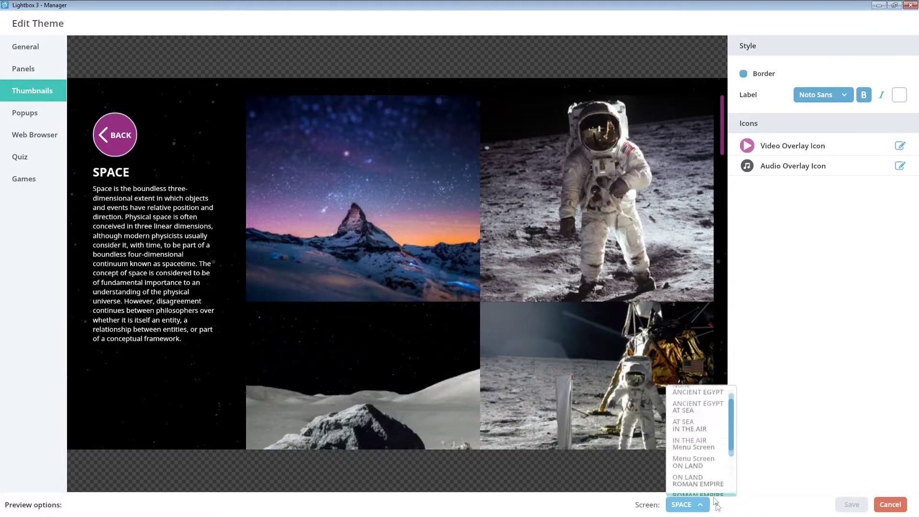
click(697, 413)
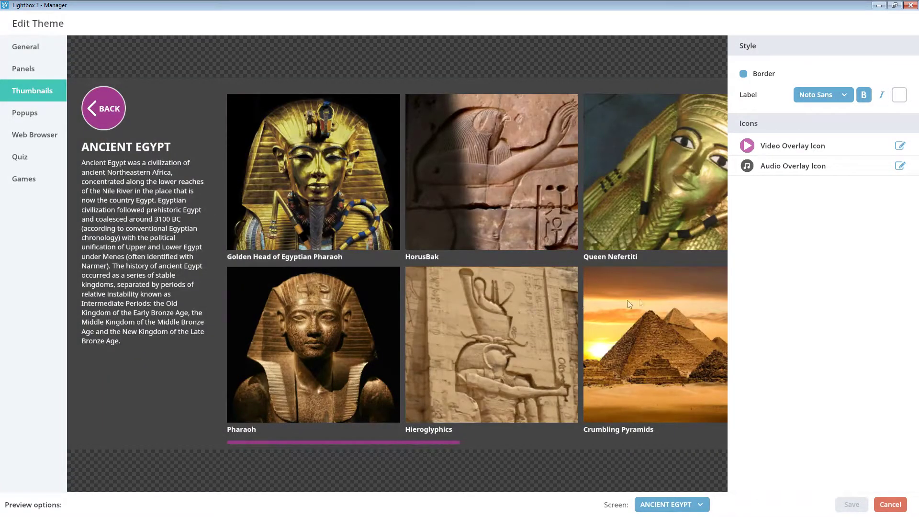
click(821, 99)
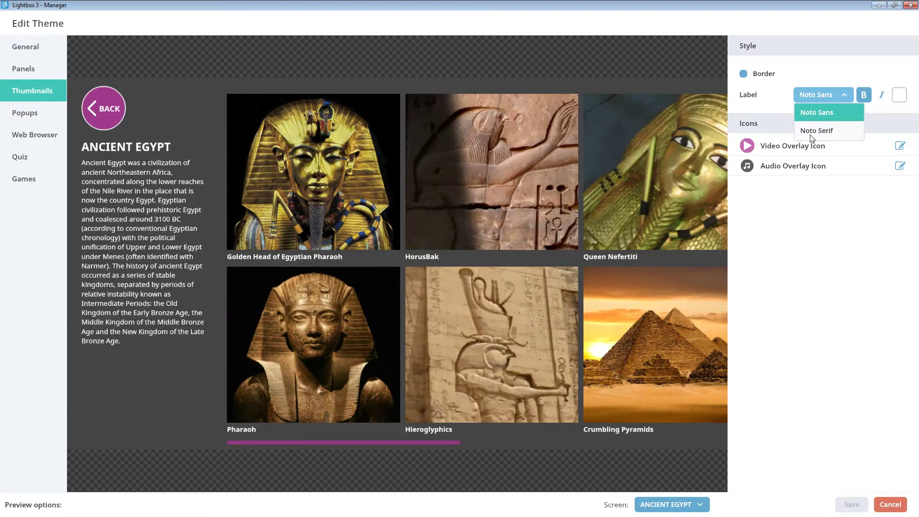
click(812, 132)
click(822, 100)
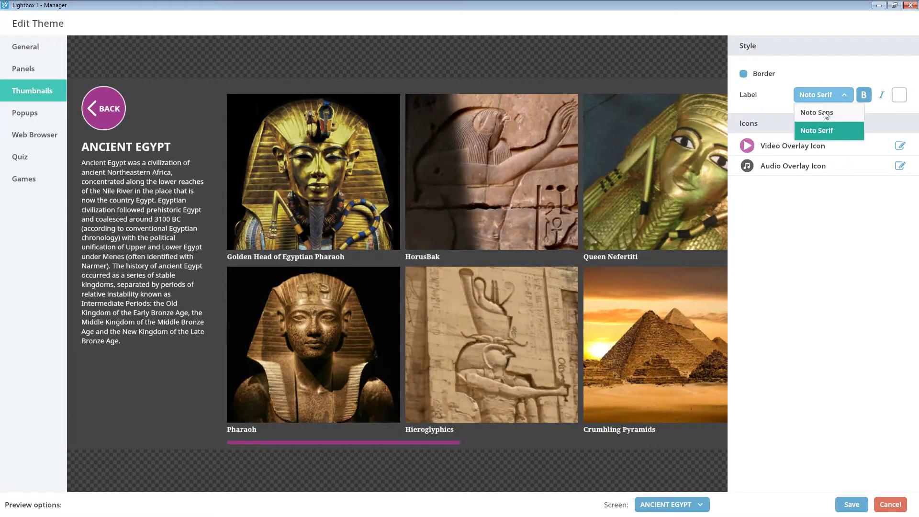
click(824, 114)
click(880, 96)
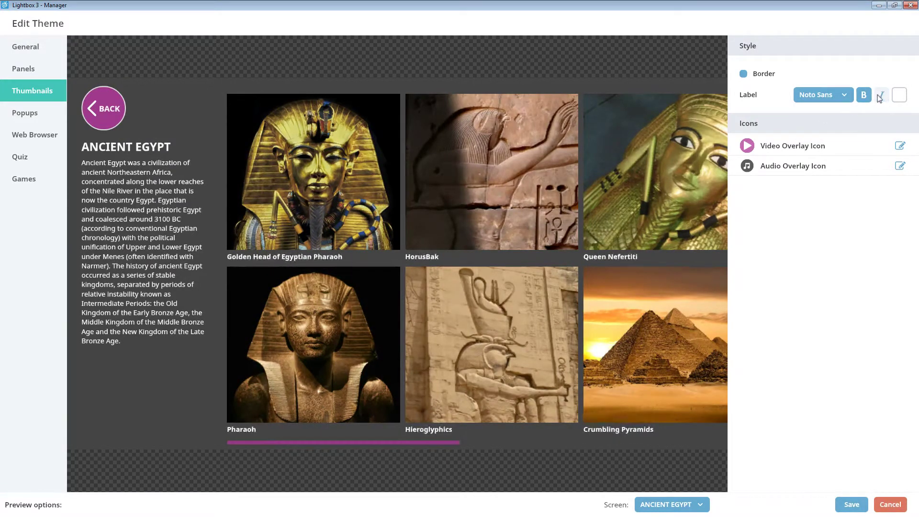
click(879, 95)
Step: Try purple and green thumbnail label colours, then settle on white
click(896, 96)
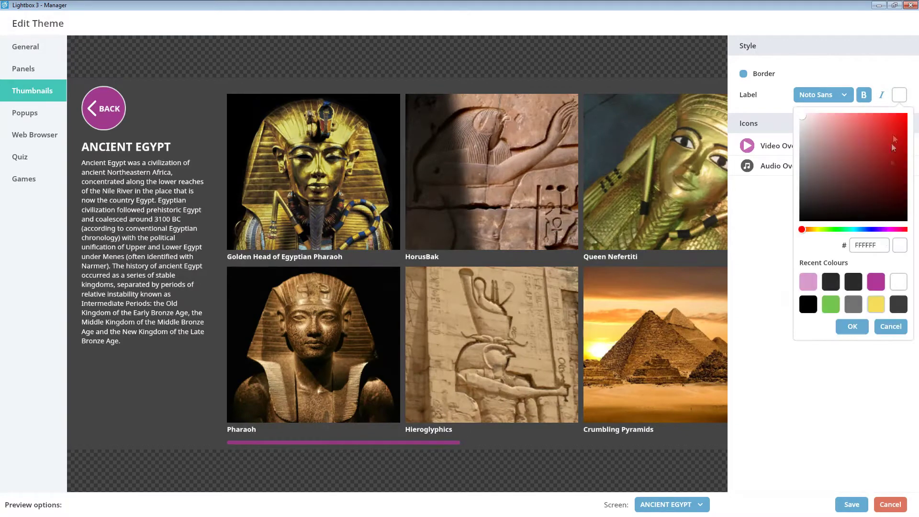
click(877, 282)
click(852, 327)
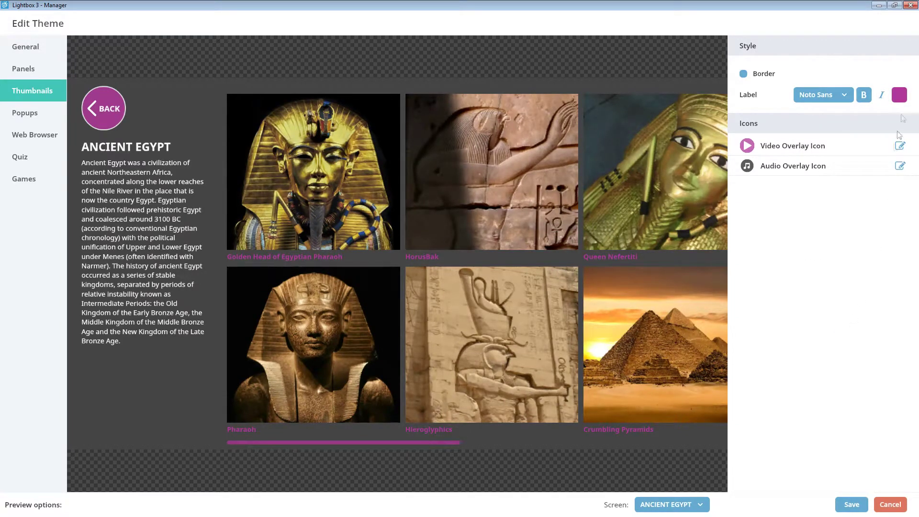
click(902, 99)
click(831, 304)
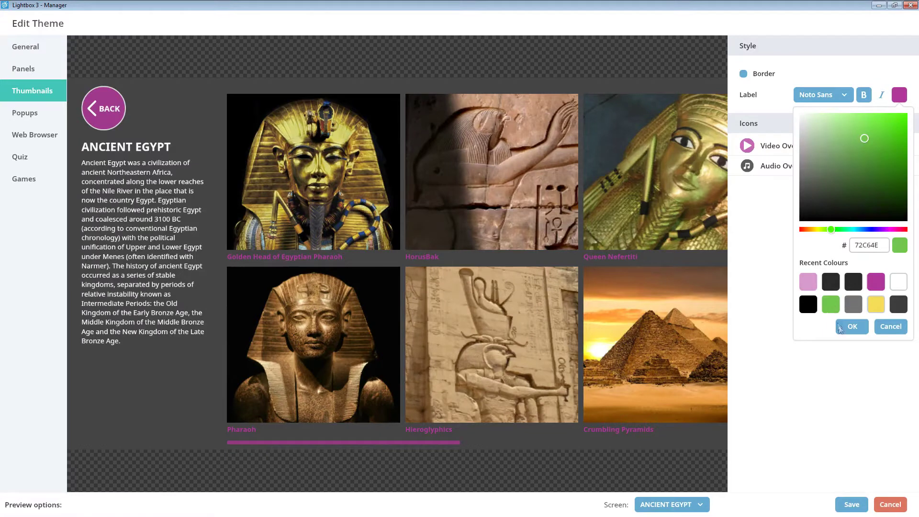
click(851, 327)
click(899, 95)
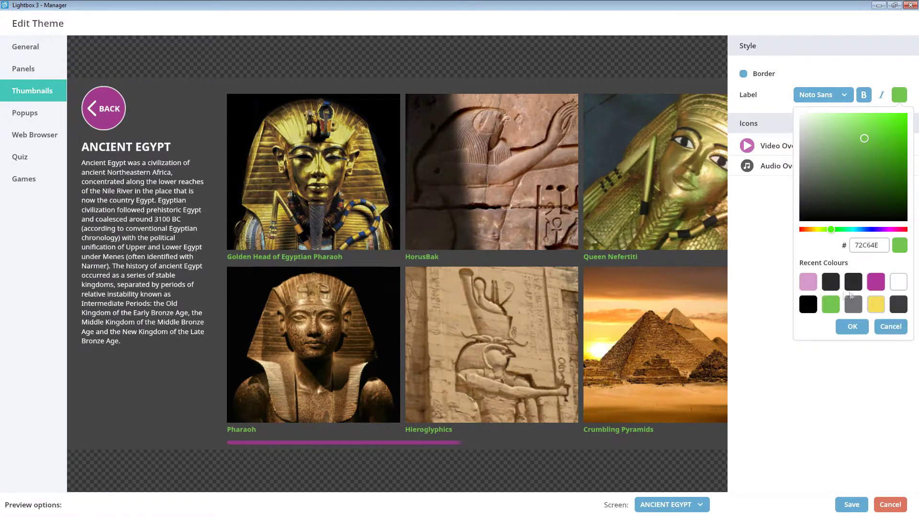
click(898, 282)
click(852, 326)
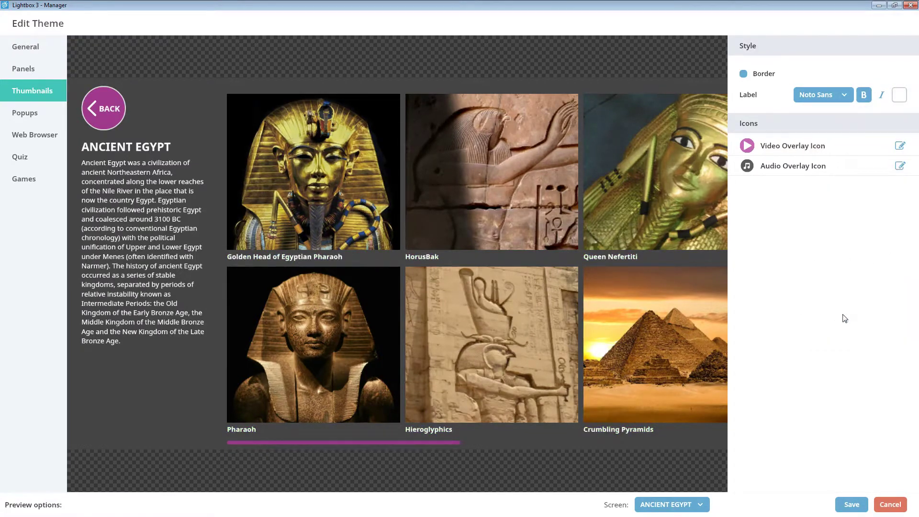
Step: Switch the preview back to SPACE and edit the Video Overlay Icon
click(672, 504)
scroll(674, 454, down, 3)
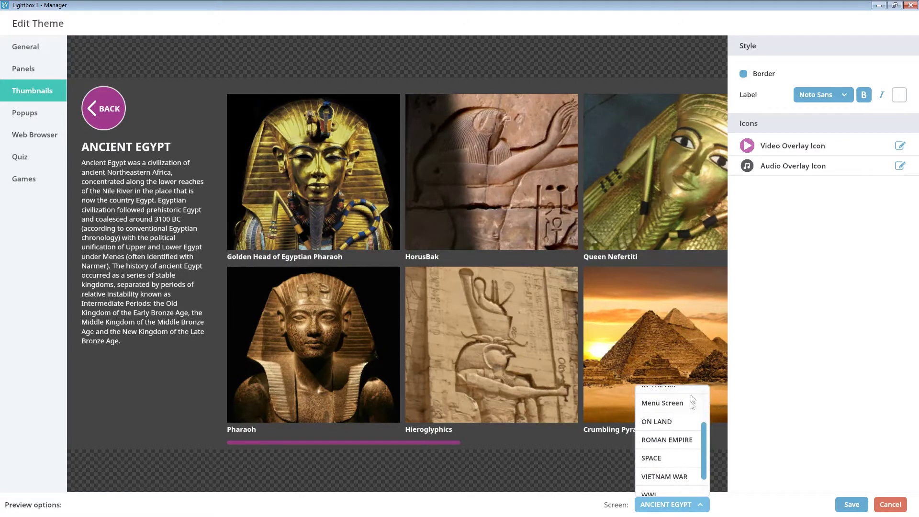
click(675, 458)
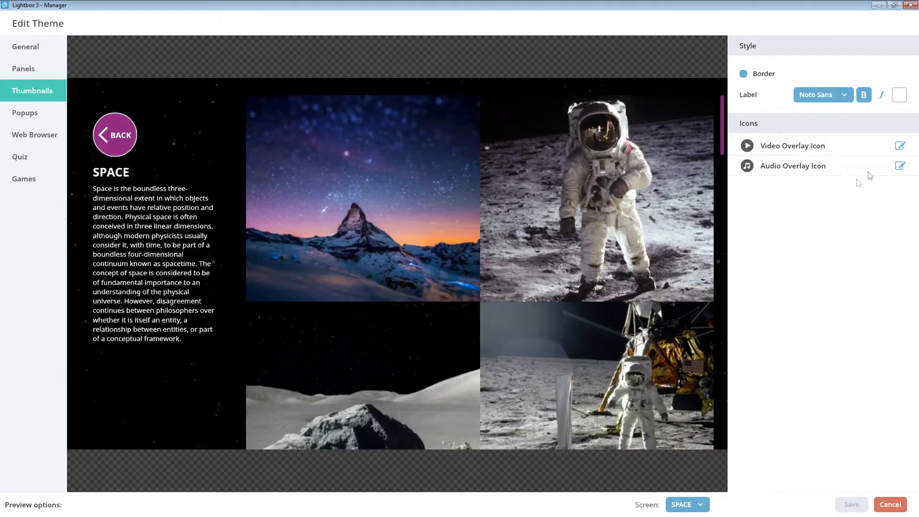
click(900, 146)
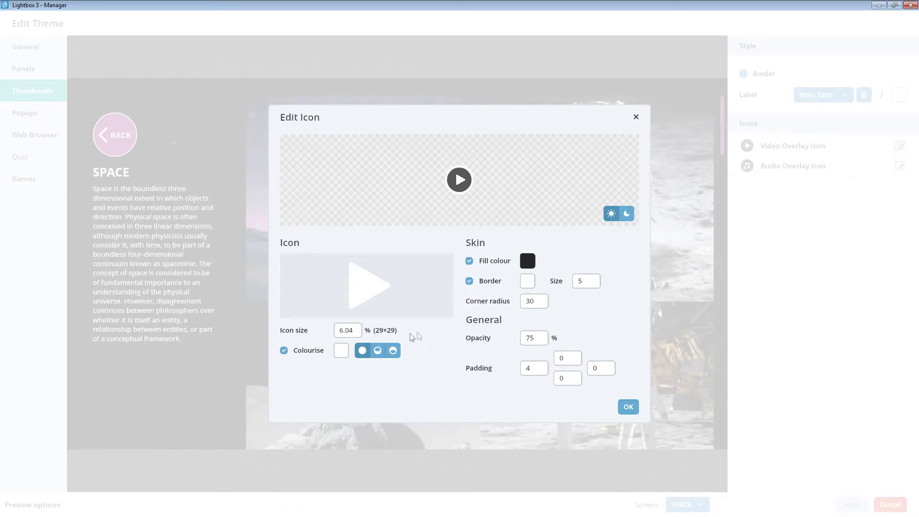
Step: Enlarge the video overlay icon to about 30% with a magenta fill and white border colour
click(356, 332)
drag(287, 351, 320, 352)
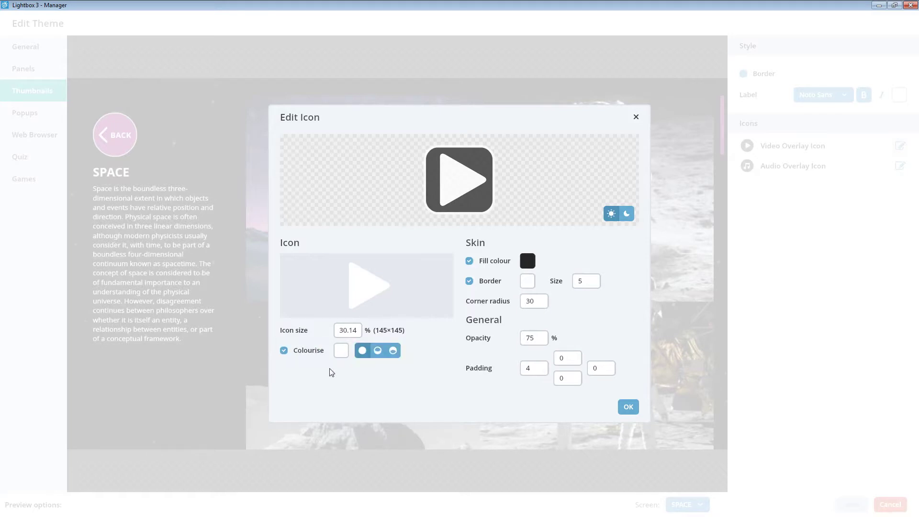
click(530, 263)
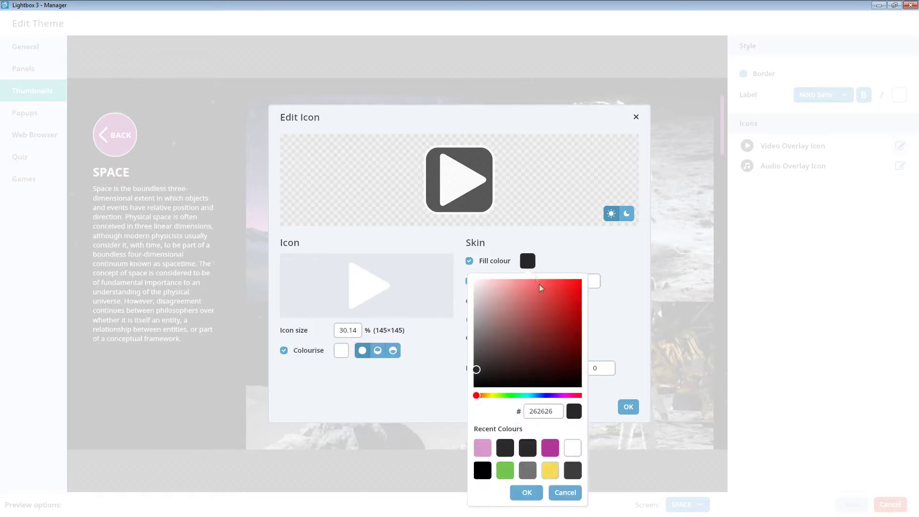
click(547, 450)
click(535, 493)
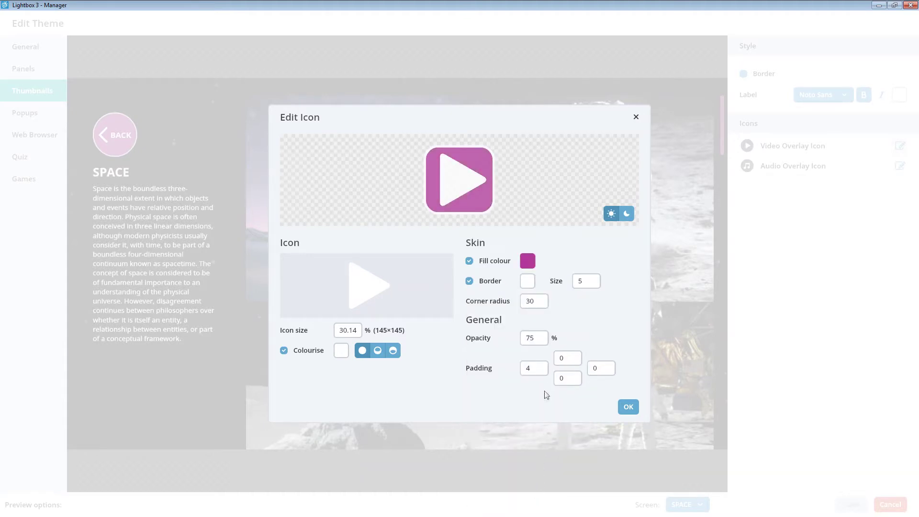
click(529, 284)
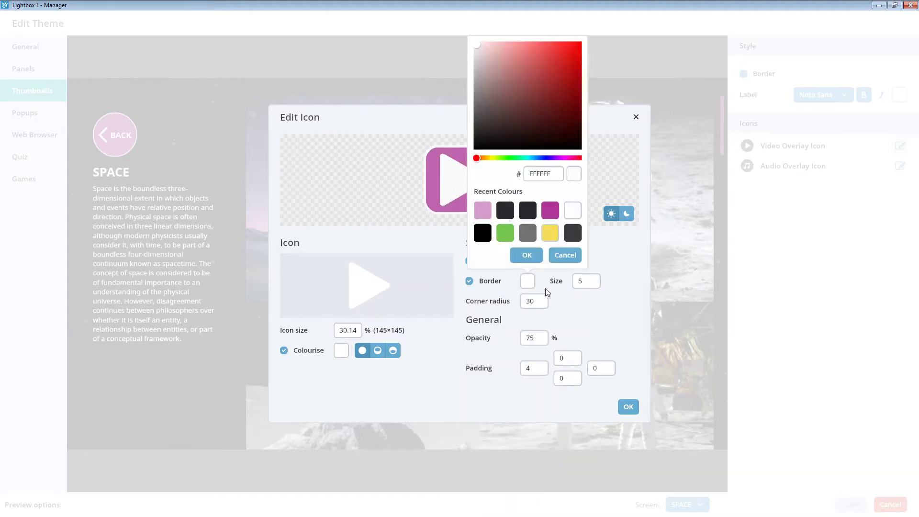
click(527, 255)
Step: Give the overlay icon border size 4, corner radius 95 and left padding 0
click(584, 280)
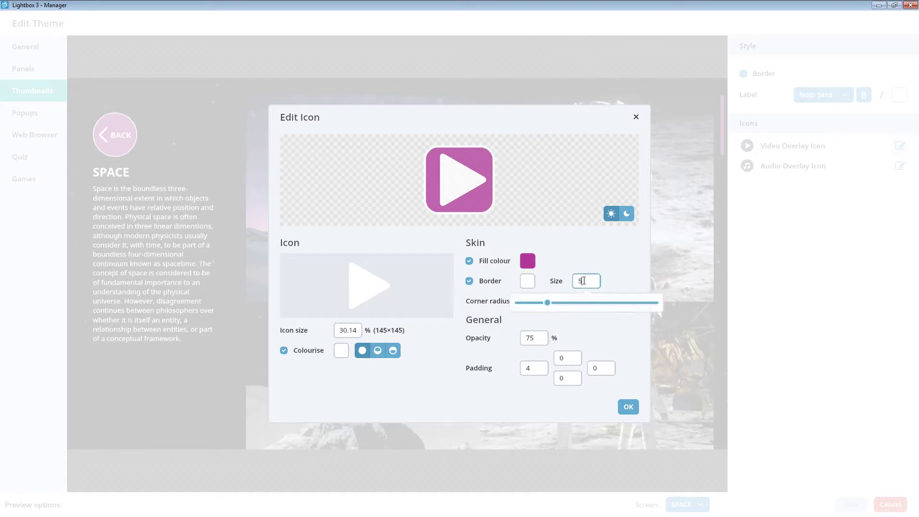
mouse_move(546, 306)
mouse_down()
mouse_move(612, 305)
mouse_move(538, 303)
mouse_up()
click(585, 264)
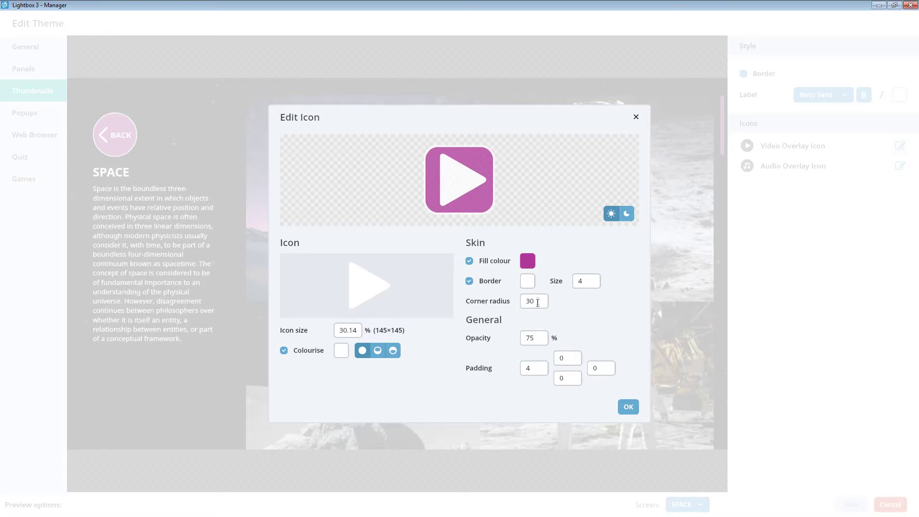
click(537, 302)
drag(506, 323, 603, 322)
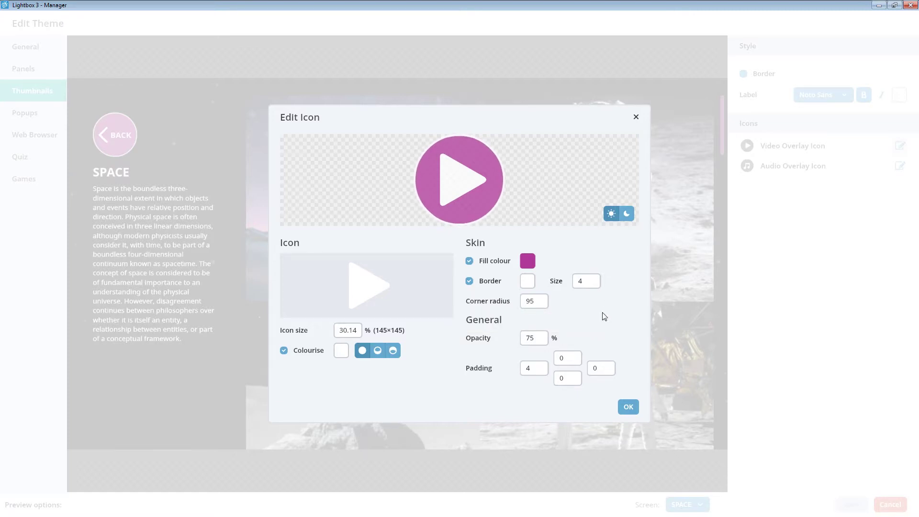
click(538, 368)
drag(494, 390, 454, 391)
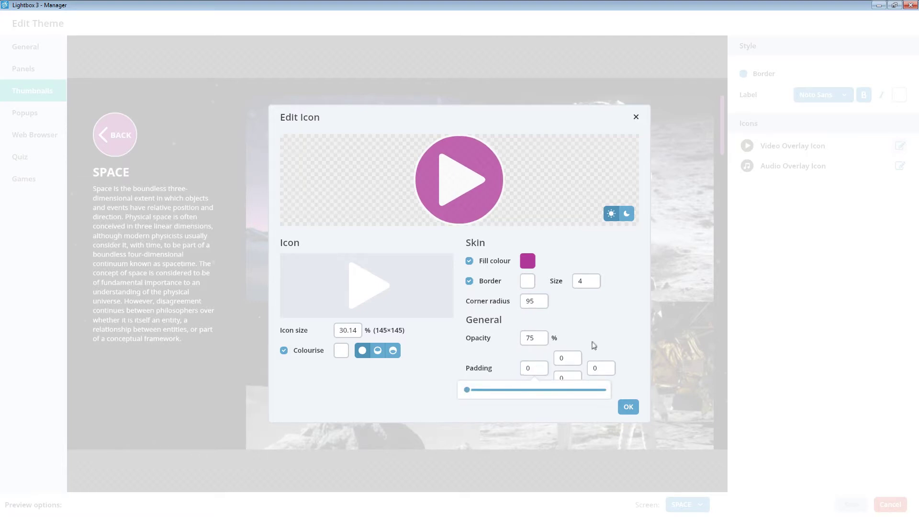
Step: Apply the icon changes, test them on a video, and save the SPACE theme
click(627, 407)
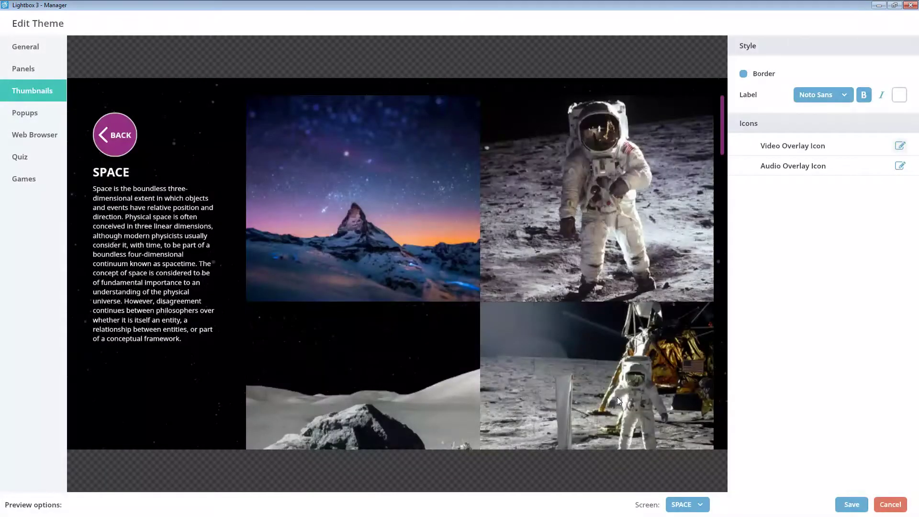
click(358, 357)
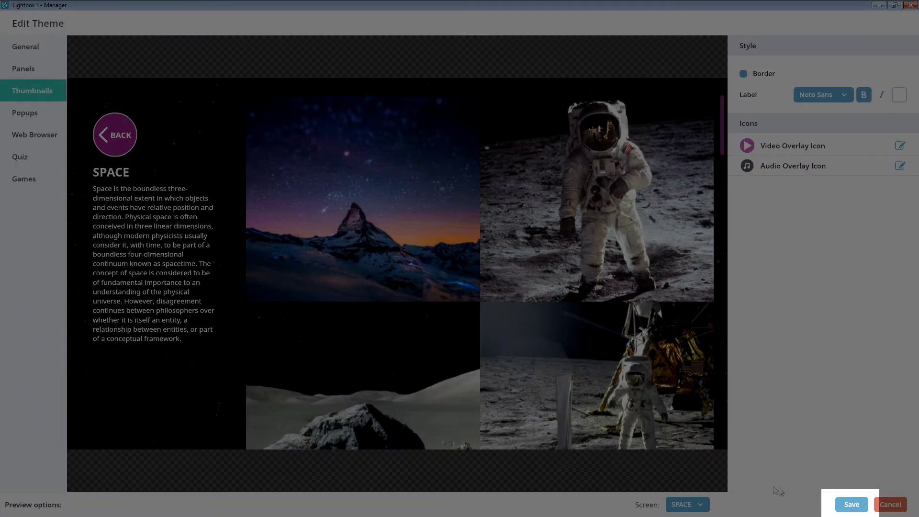
click(851, 504)
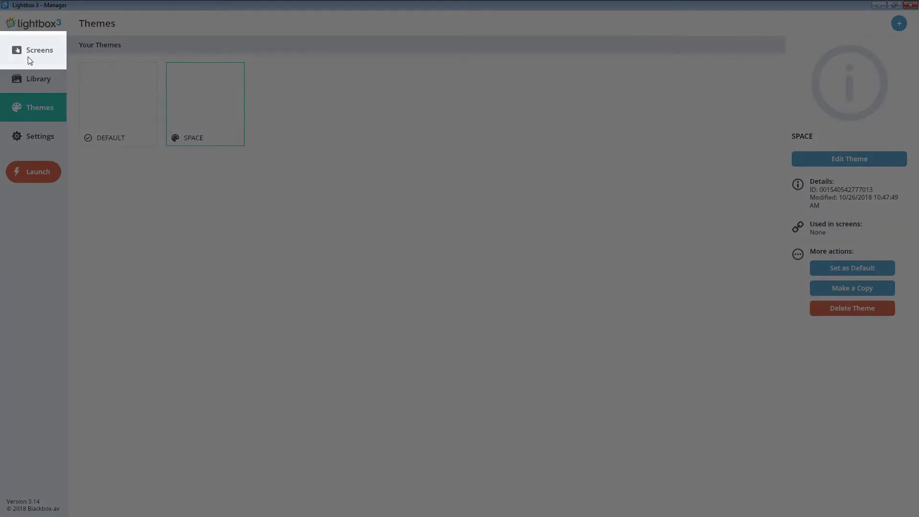
Step: Assign the SPACE theme to the SPACE collection screen and save it
click(27, 56)
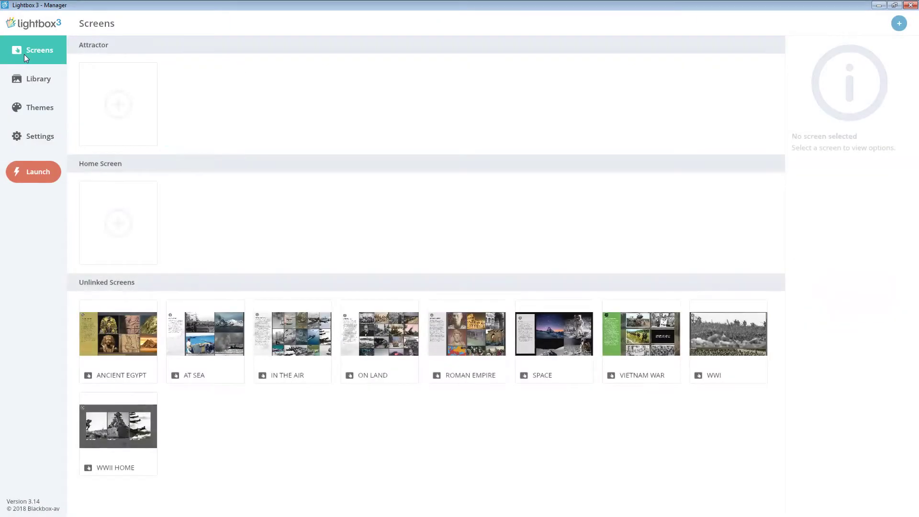
double_click(535, 343)
click(810, 237)
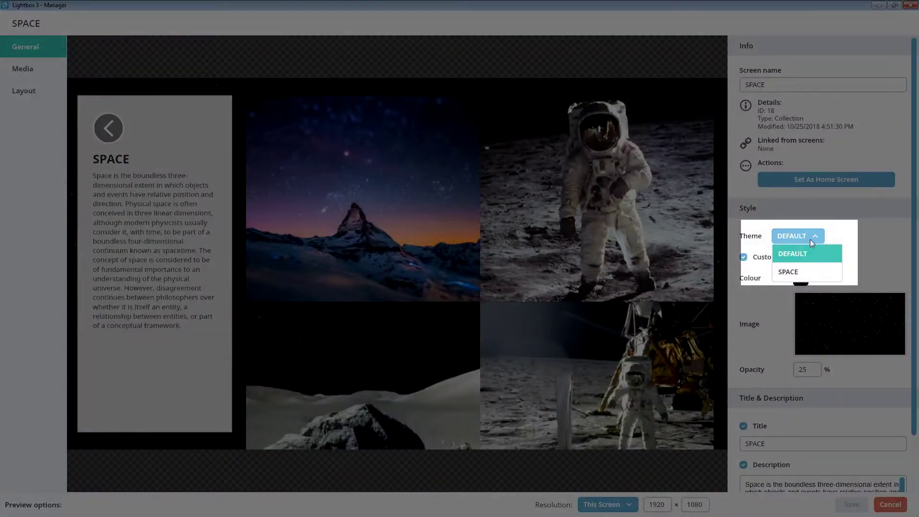
click(792, 272)
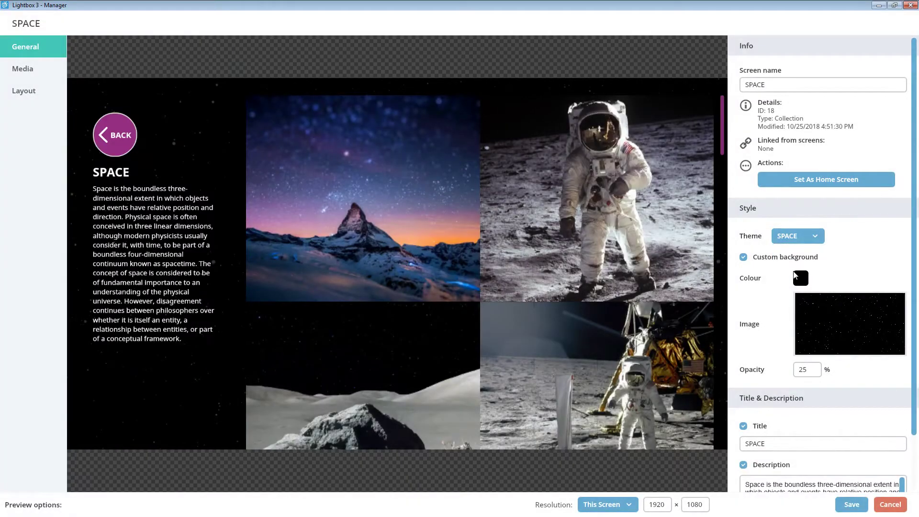
click(845, 504)
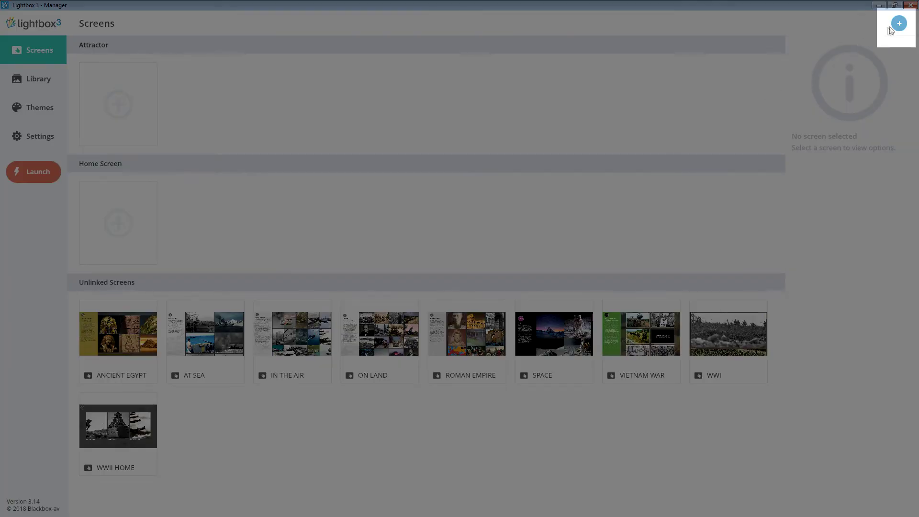
Step: Create a new Menu screen, Menu 02, and show its Menu Options list
click(896, 27)
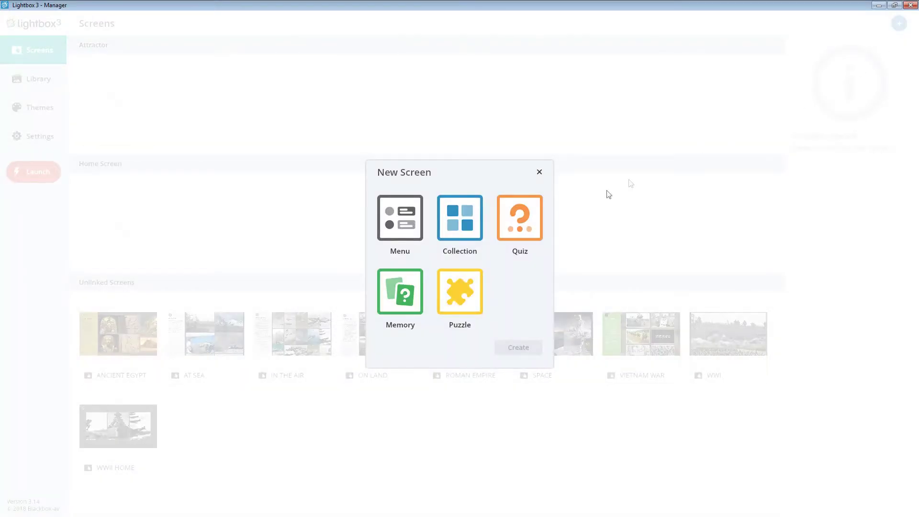
click(399, 221)
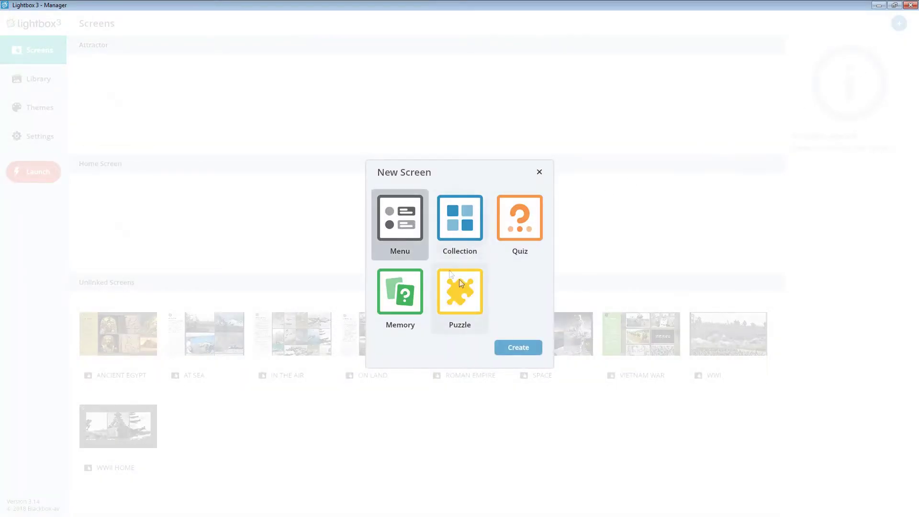
click(513, 350)
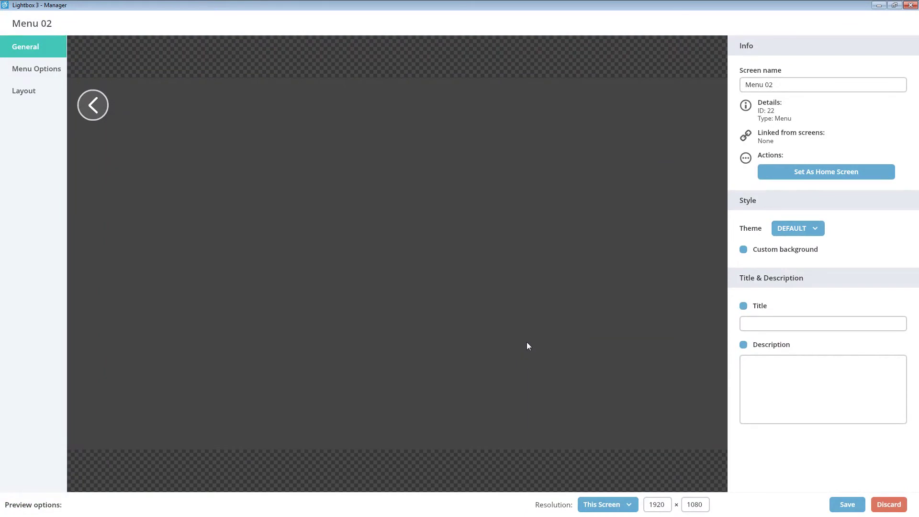
click(42, 68)
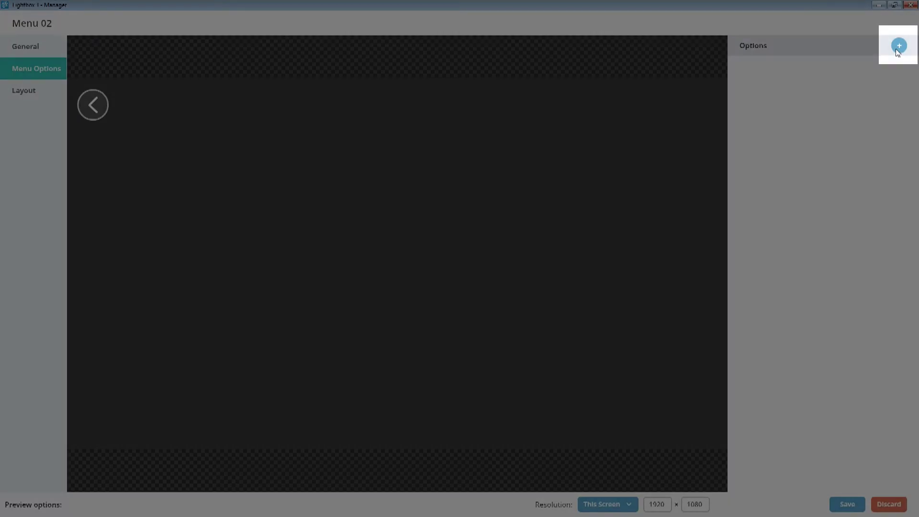
Step: Add an ANCIENT EGYPT menu button linking to that screen with the Golden Head of Egypt image
click(896, 50)
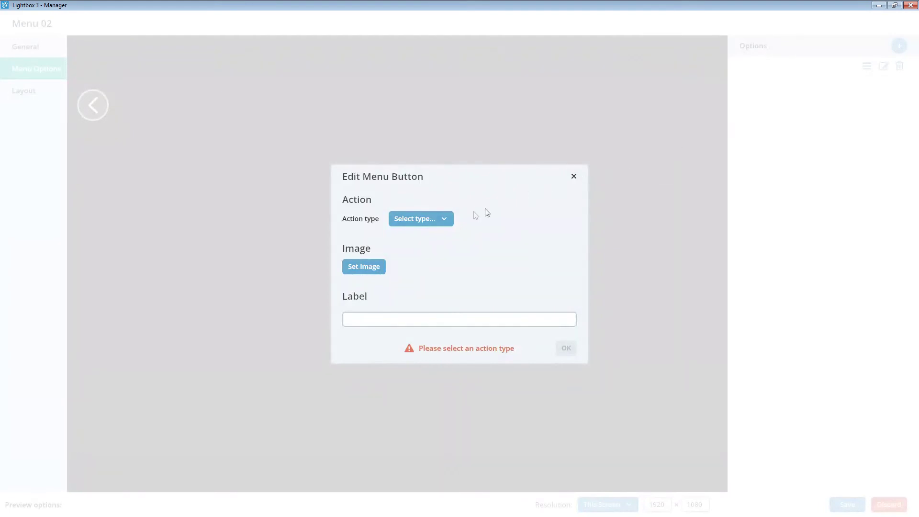
click(424, 220)
click(426, 236)
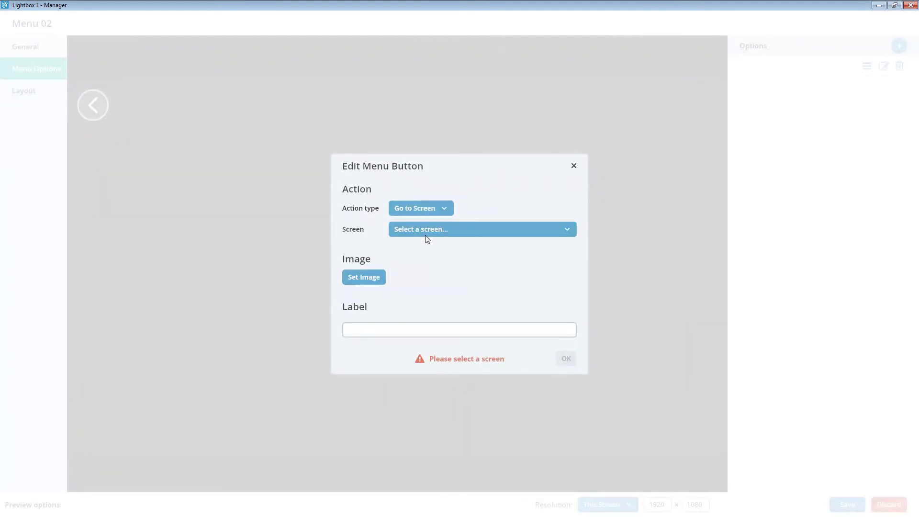
click(427, 234)
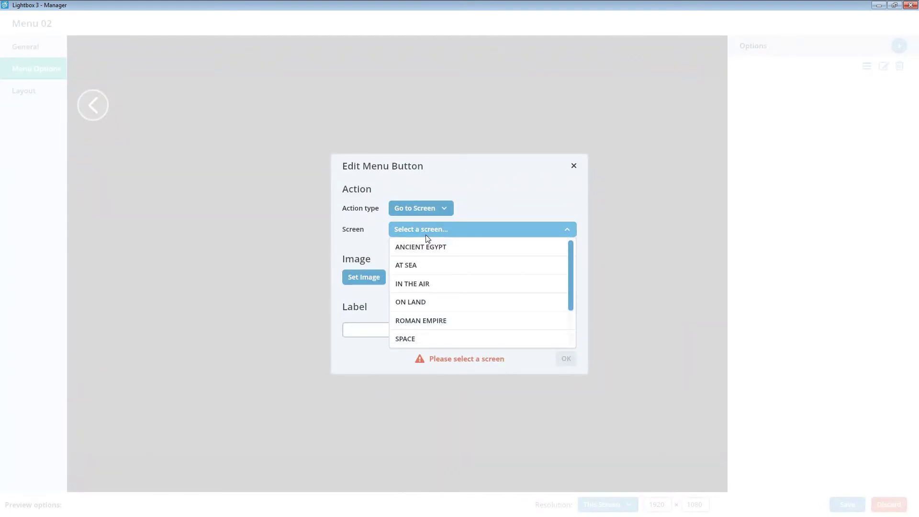
click(428, 247)
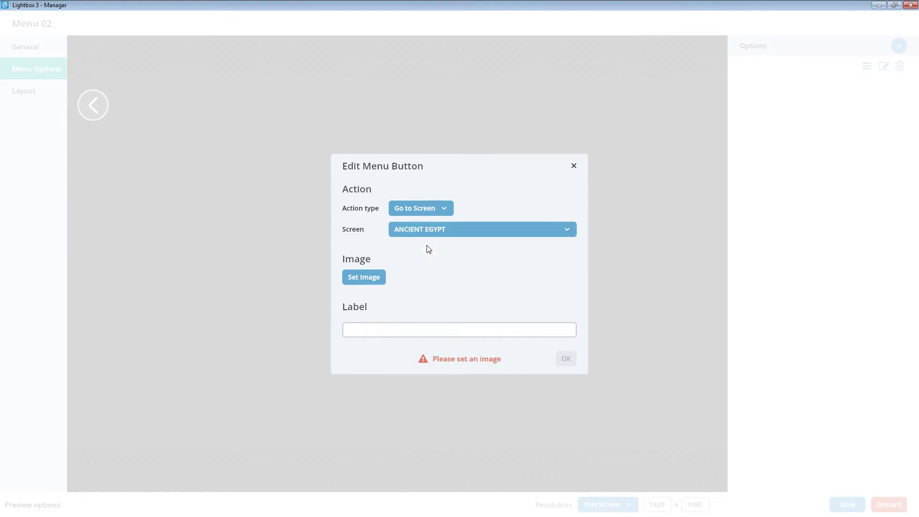
click(381, 279)
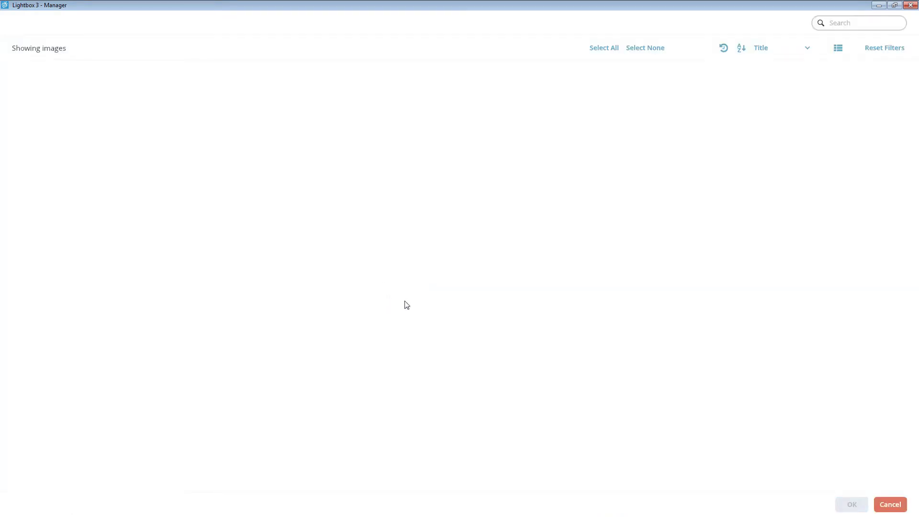
scroll(395, 333, down, 2)
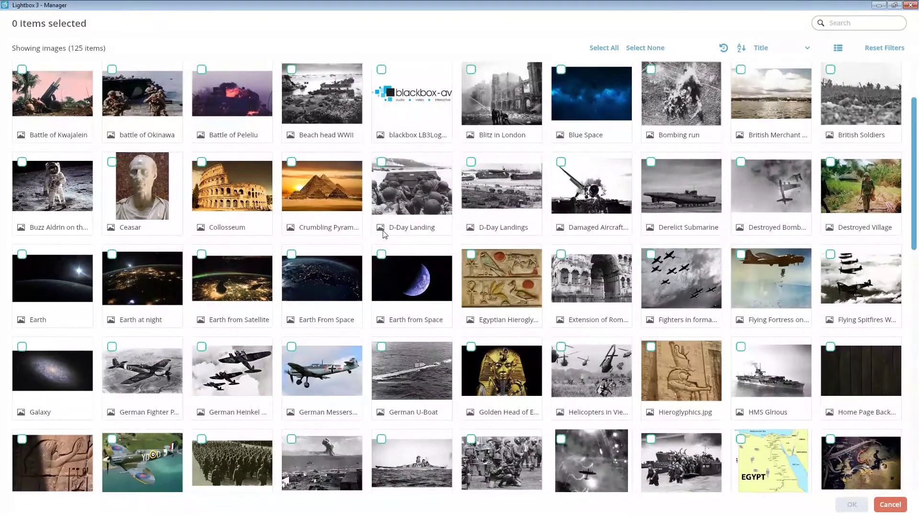
click(501, 378)
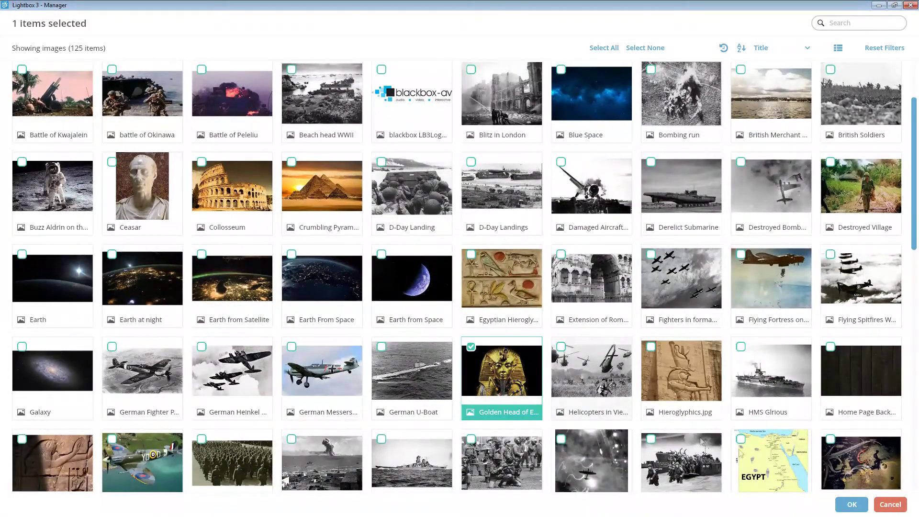
click(853, 506)
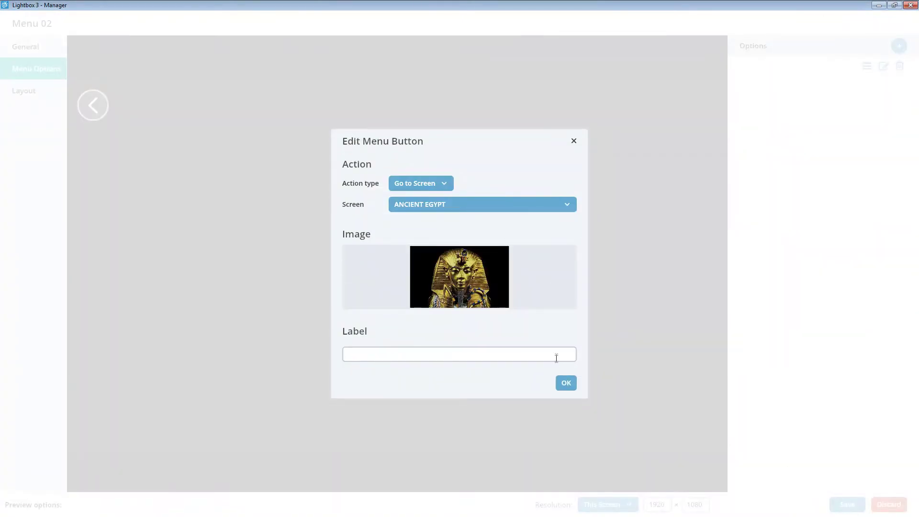
click(556, 355)
text(ANCIENT)
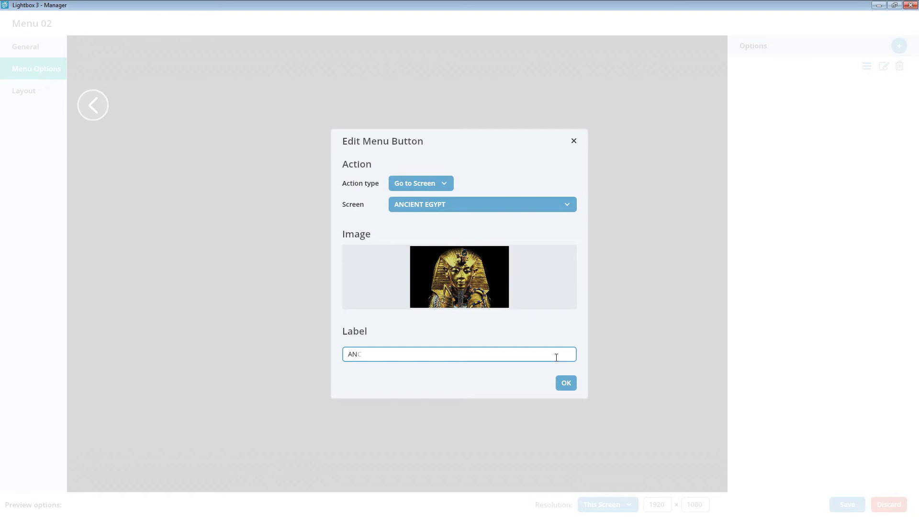
text( EGYPT)
click(567, 384)
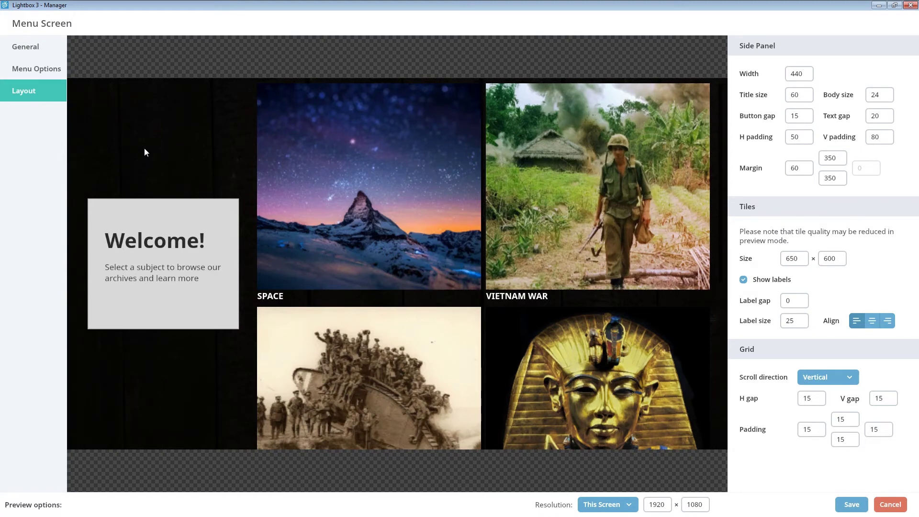
Step: Check the menu's preview tile grid, then save and close the Menu Screen editor
scroll(362, 318, down, 5)
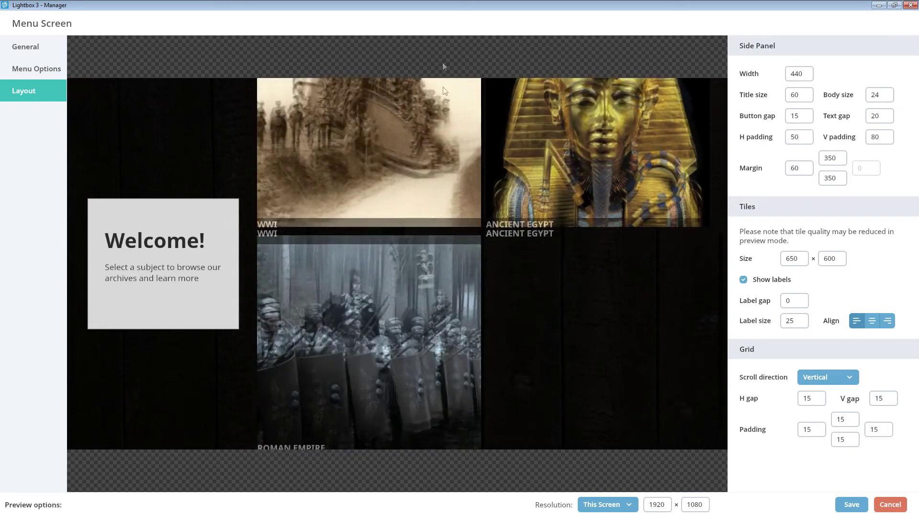
scroll(363, 239, up, 5)
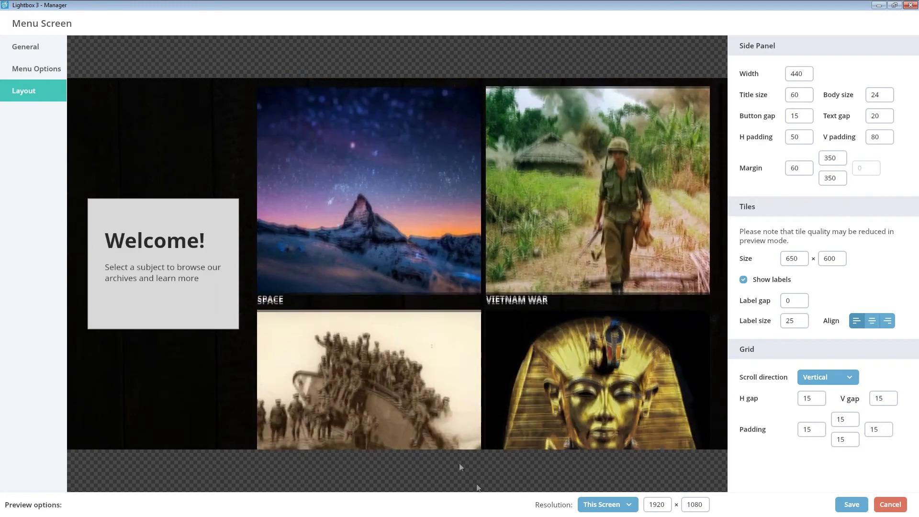
key(Escape)
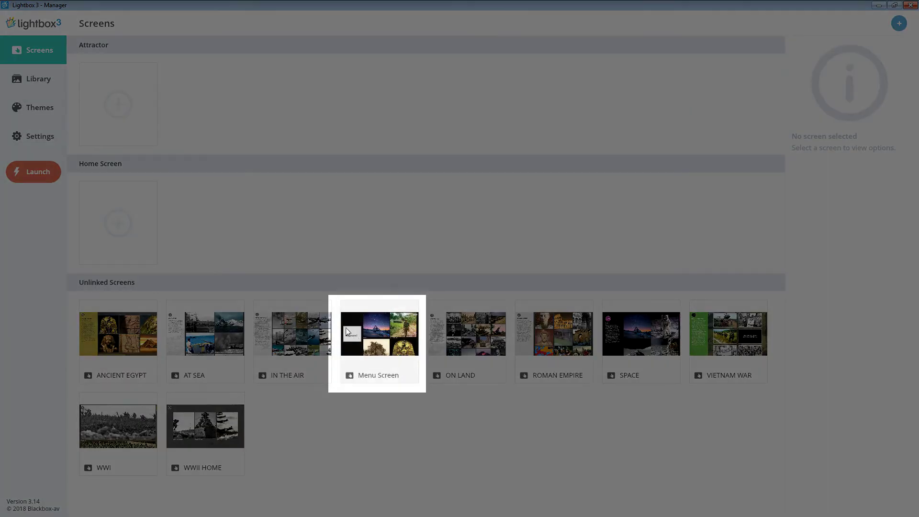
Step: Set Menu Screen as the home screen so the kiosk opens on its Welcome! collection menu
click(347, 330)
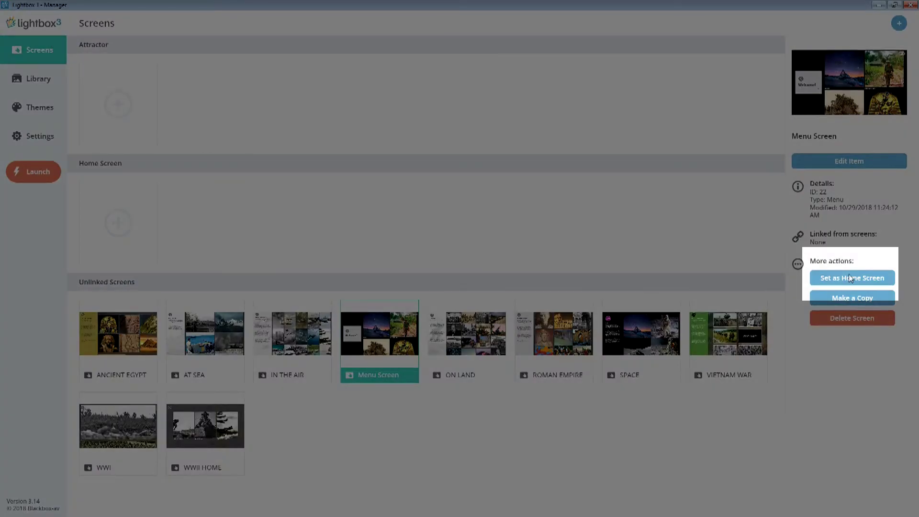
click(849, 276)
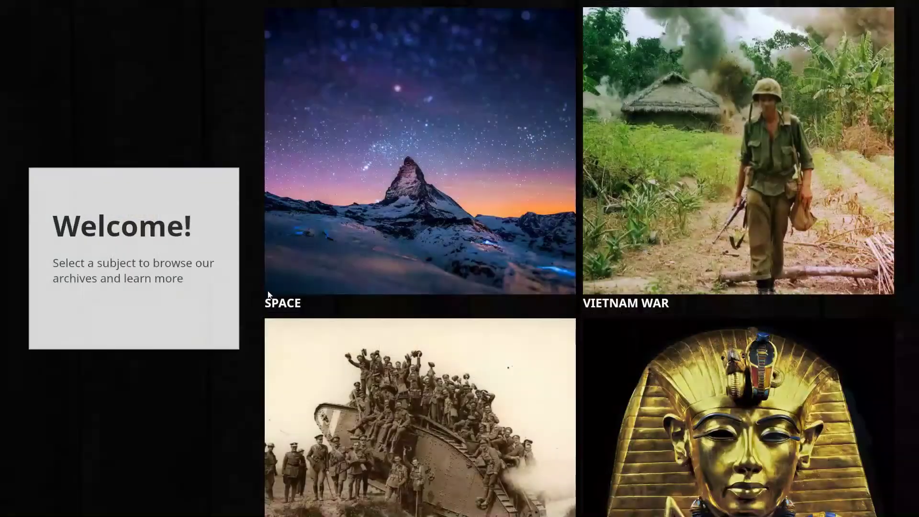
drag(254, 285, 292, 131)
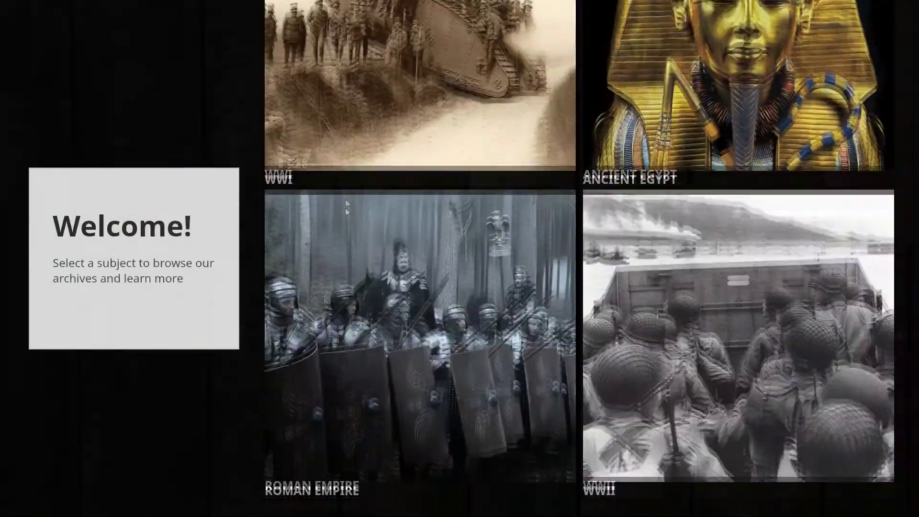